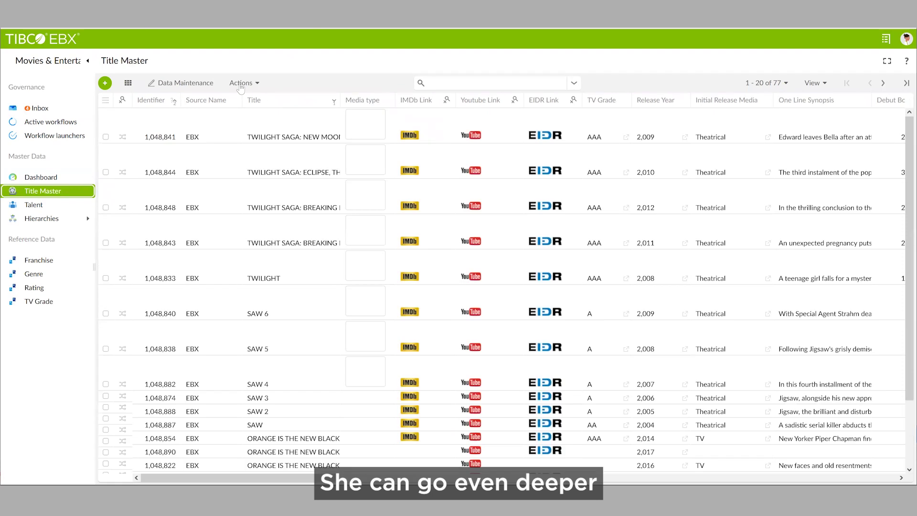
# Launch data profiling for the Title Master table
pyautogui.click(240, 83)
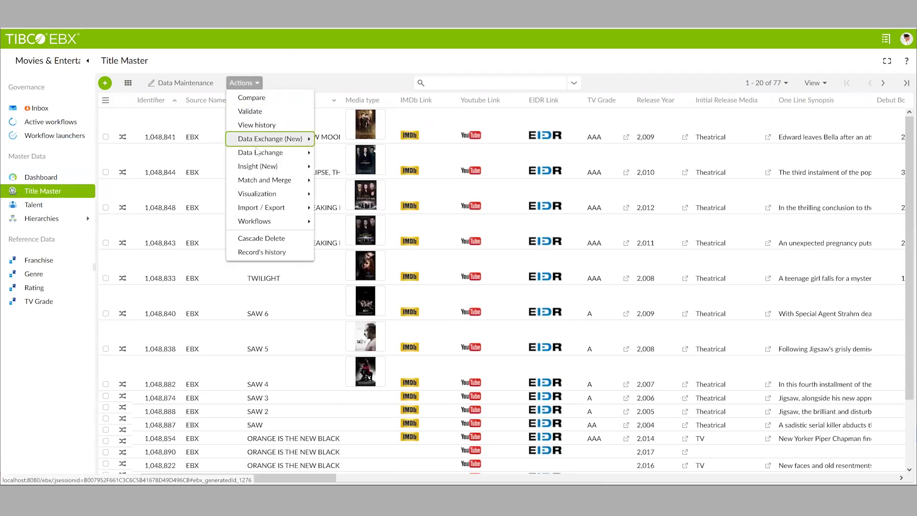
pyautogui.moveTo(268, 167)
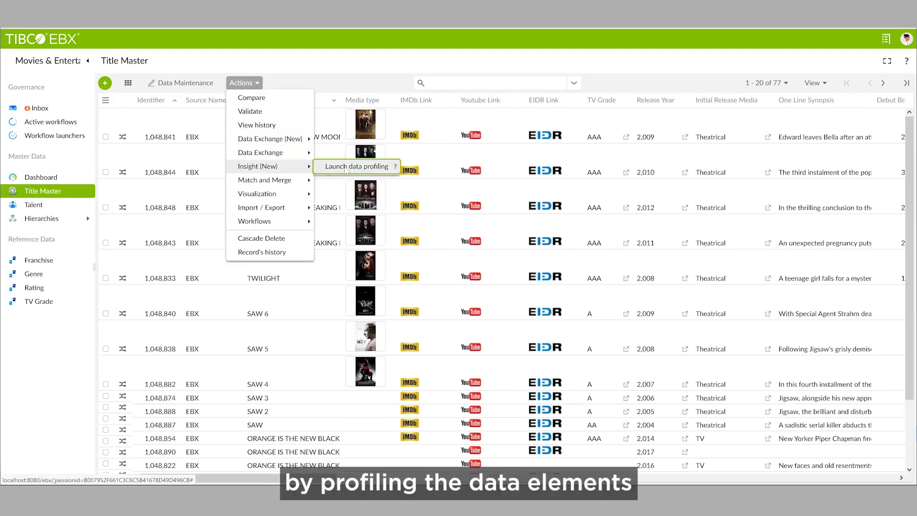
pyautogui.click(346, 168)
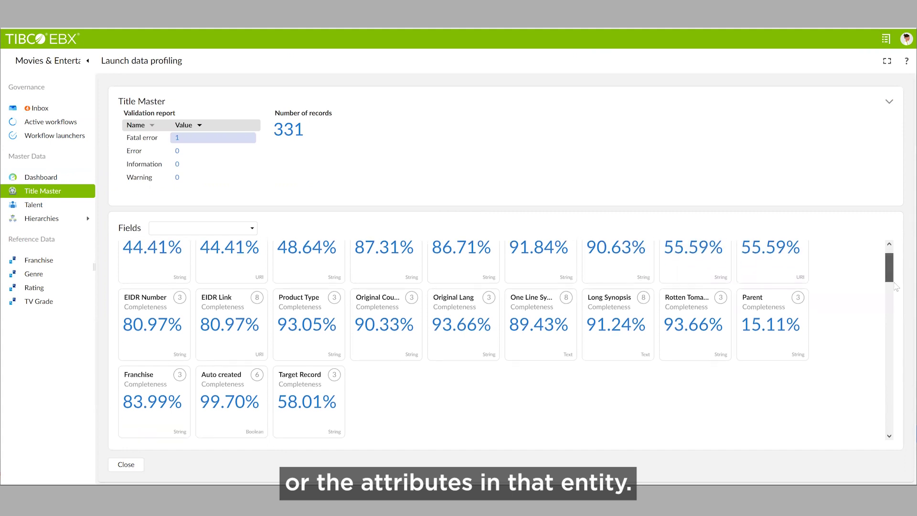
# Review the field profiles, open the IMDB Grade details, and list the records behind its Number Value Distribution chart
pyautogui.moveTo(891, 271); pyautogui.dragTo(898, 293)
pyautogui.scroll(-3, 899, 292)
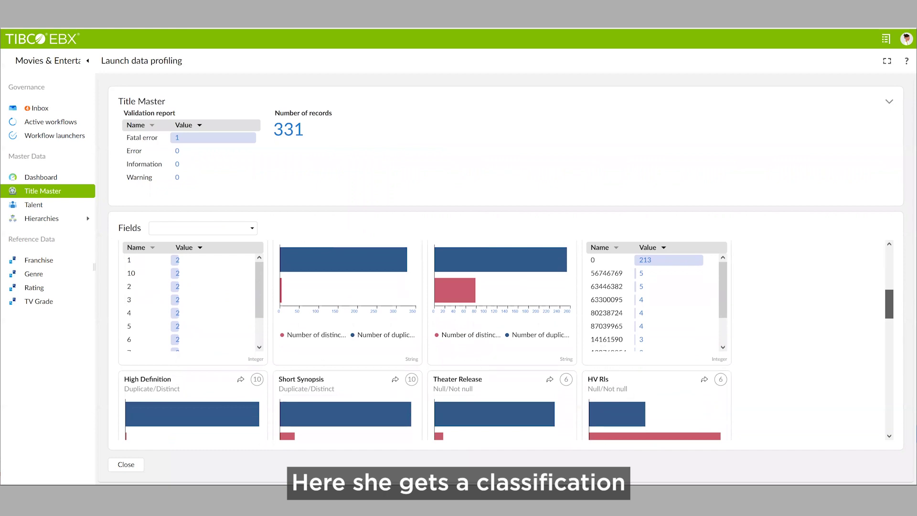
pyautogui.scroll(-1, 507, 335)
pyautogui.scroll(-1, 506, 339)
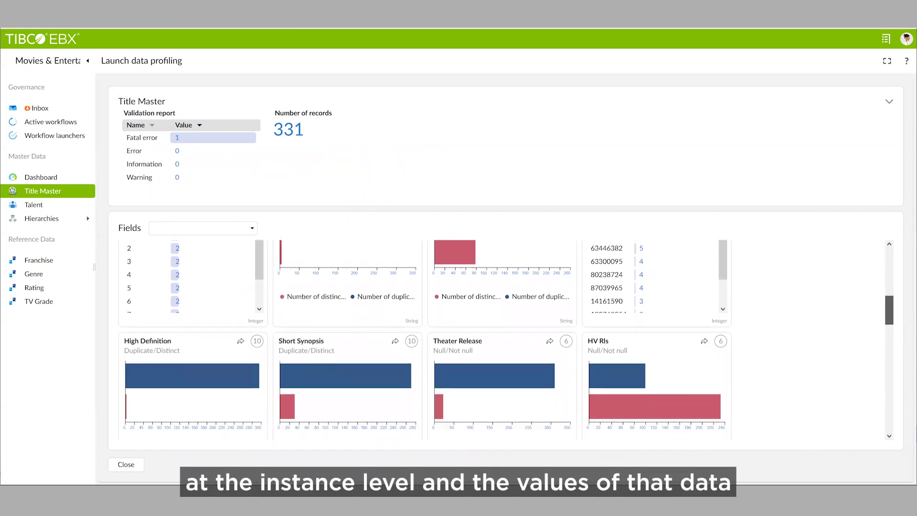
pyautogui.scroll(-2, 508, 341)
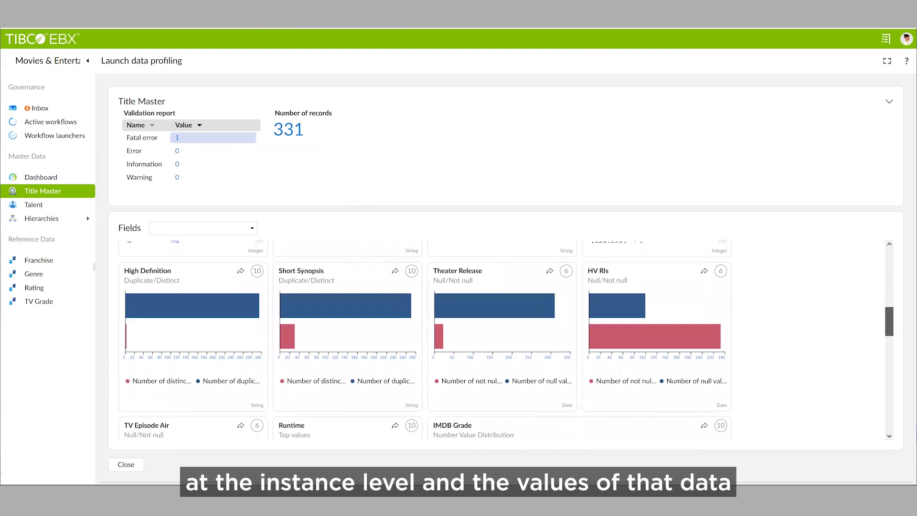
pyautogui.scroll(-1, 426, 340)
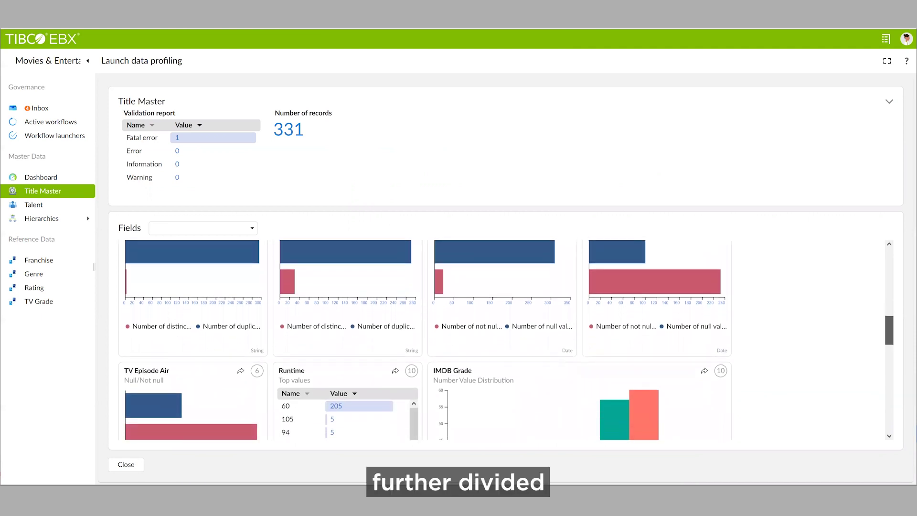
pyautogui.scroll(-2, 505, 339)
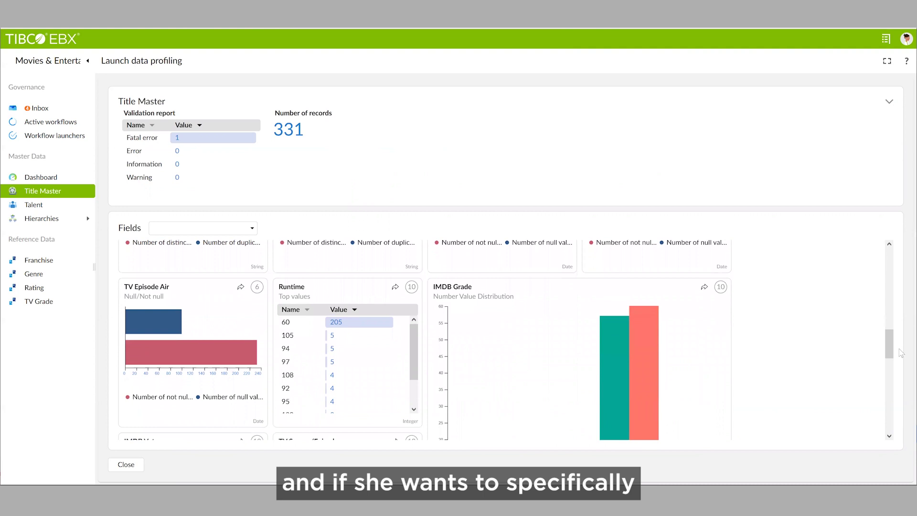
pyautogui.moveTo(483, 290)
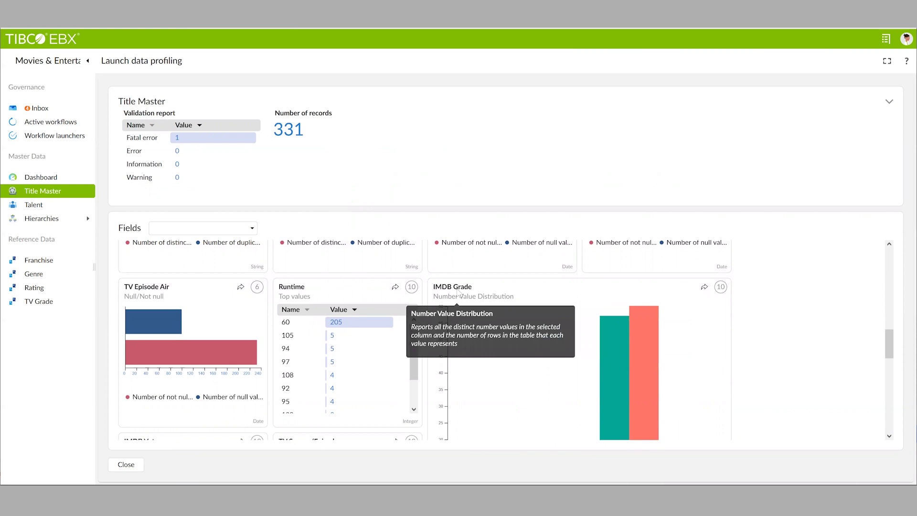
pyautogui.click(458, 293)
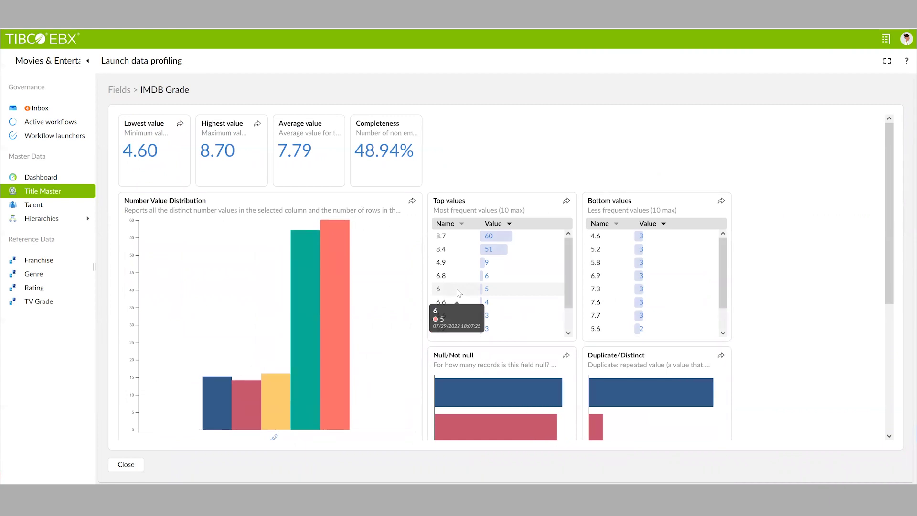
pyautogui.click(410, 203)
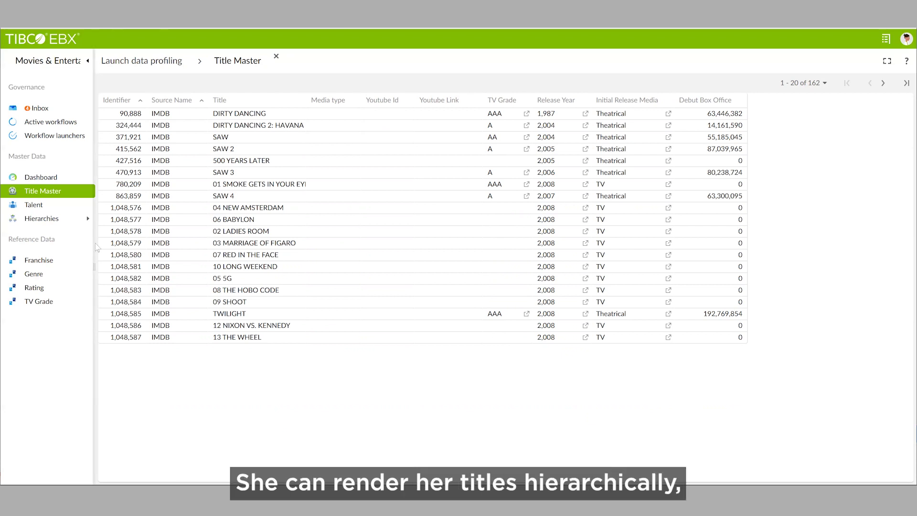
# View the Titles by Franchise hierarchy and the Rating reference table
pyautogui.click(88, 220)
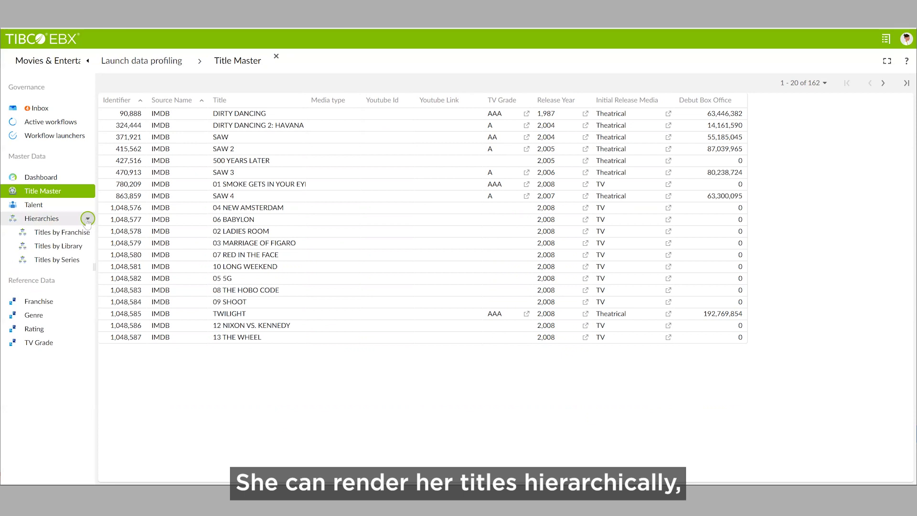
pyautogui.click(76, 234)
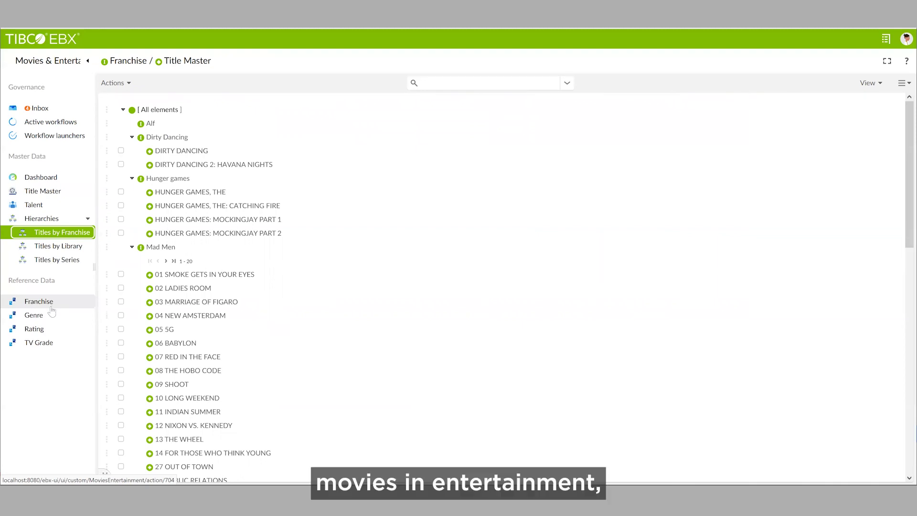
pyautogui.click(34, 330)
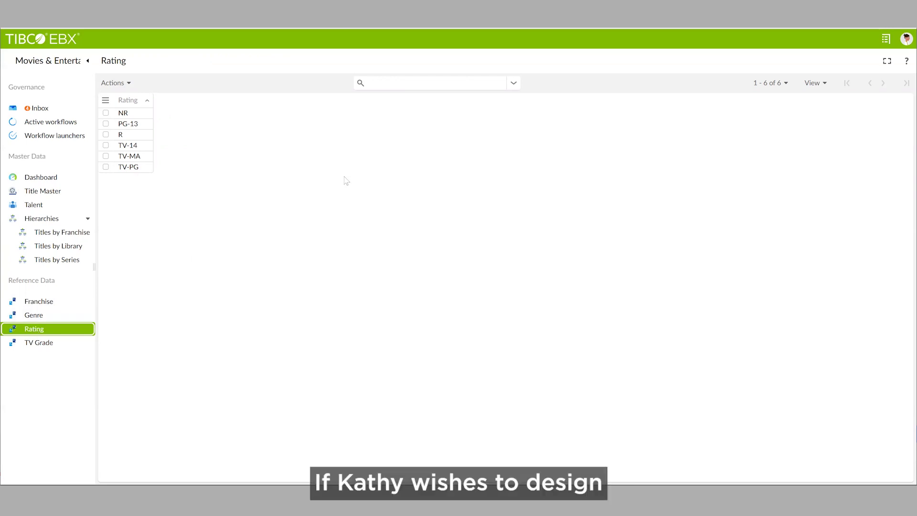
pyautogui.click(809, 84)
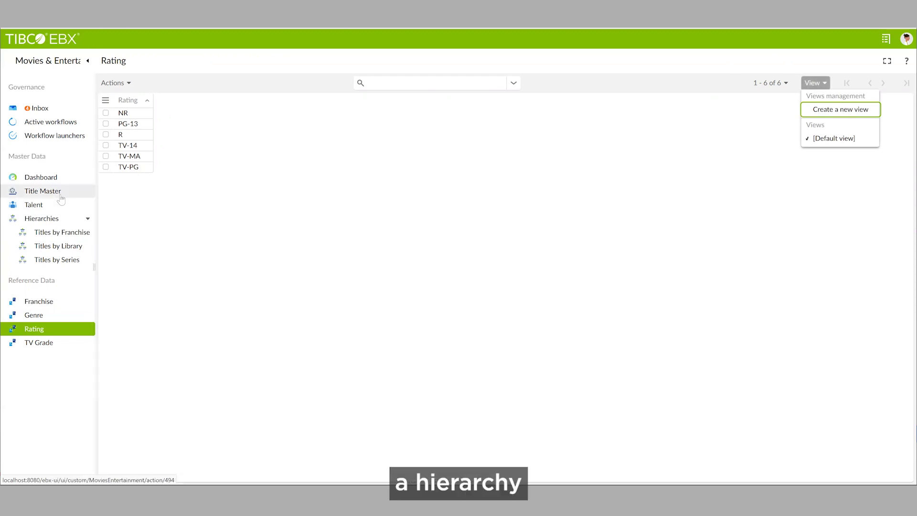
# Start a new hierarchical view of the Title Master table named "Title by Rating"
pyautogui.click(44, 194)
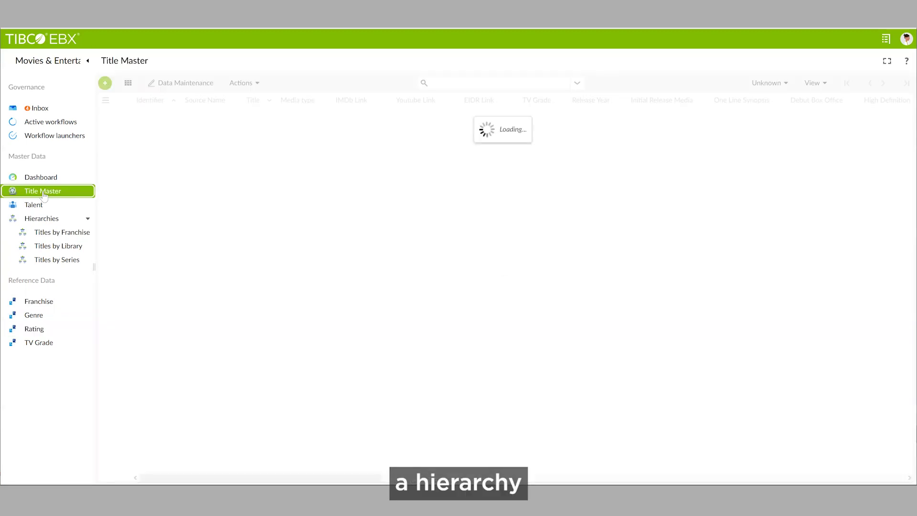
pyautogui.click(815, 83)
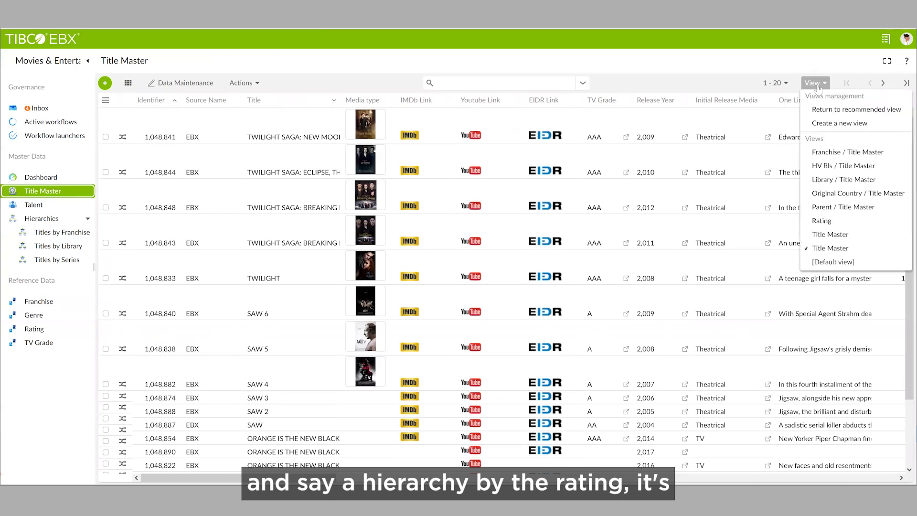
pyautogui.click(821, 125)
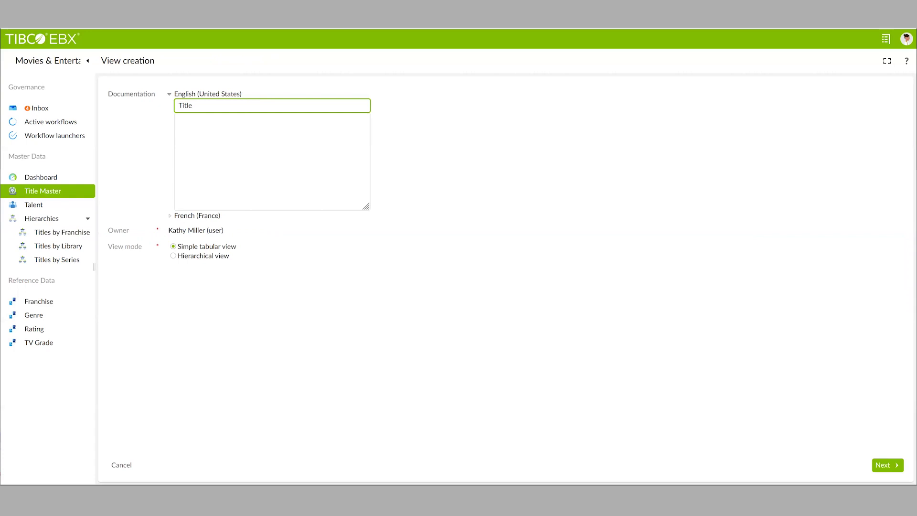
pyautogui.write('Title by Rating')
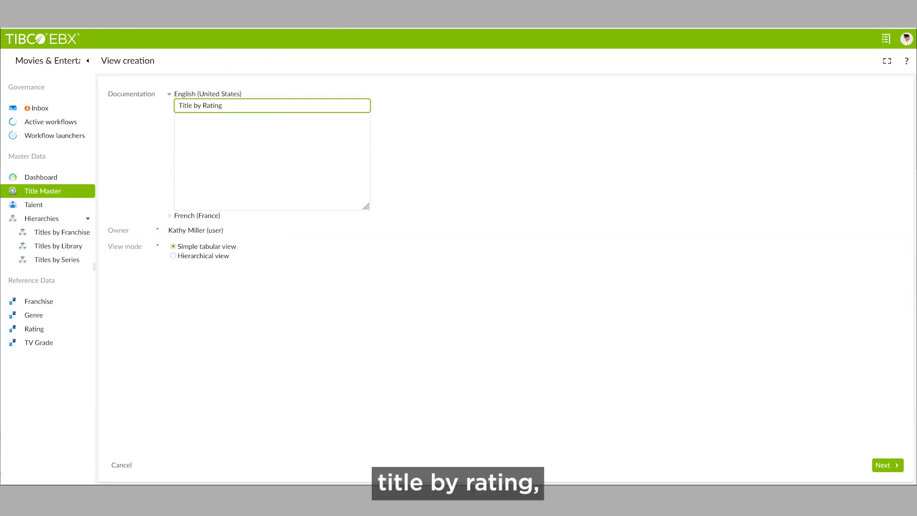
pyautogui.click(201, 257)
pyautogui.click(886, 466)
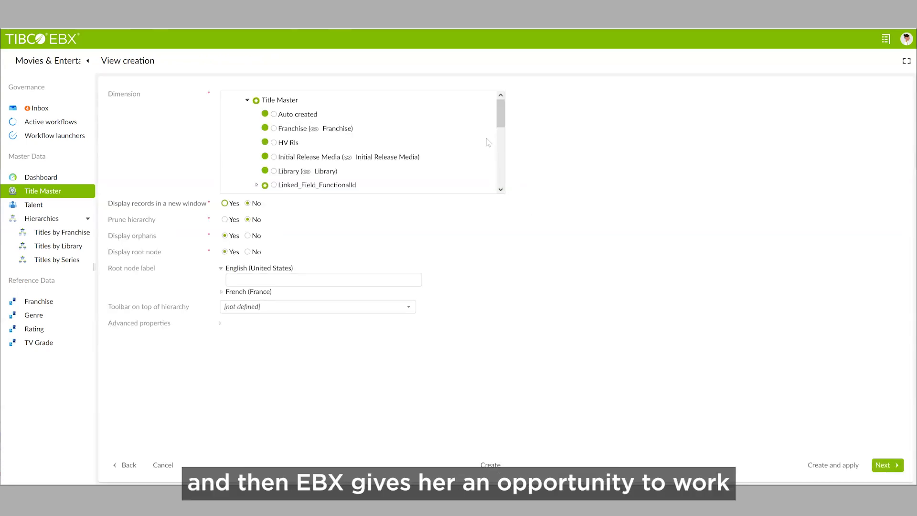
# Choose Rating as the hierarchy dimension, then create and apply the view
pyautogui.moveTo(501, 120); pyautogui.dragTo(511, 188)
pyautogui.scroll(3, 309, 156)
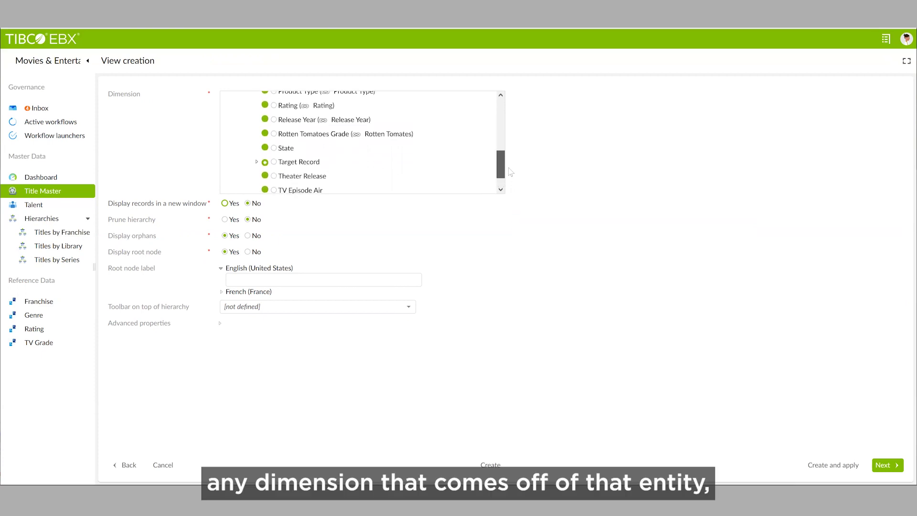
pyautogui.click(274, 154)
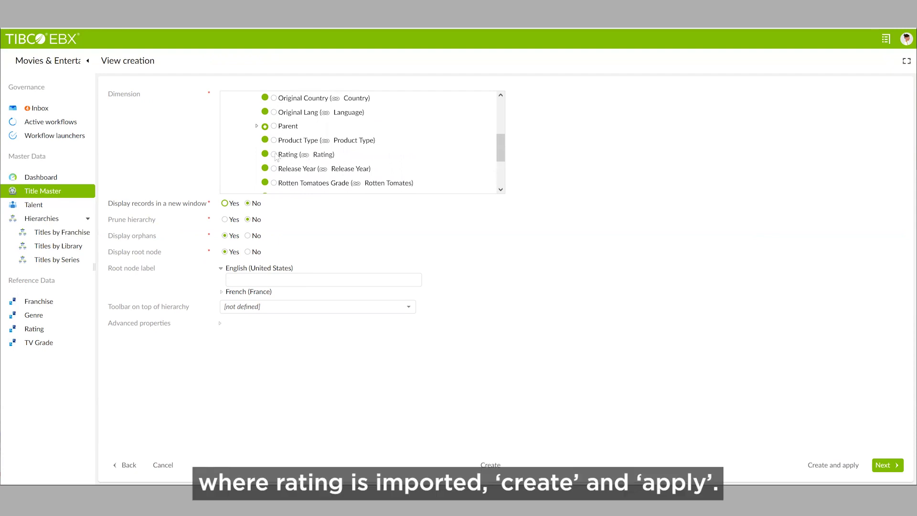
pyautogui.click(834, 465)
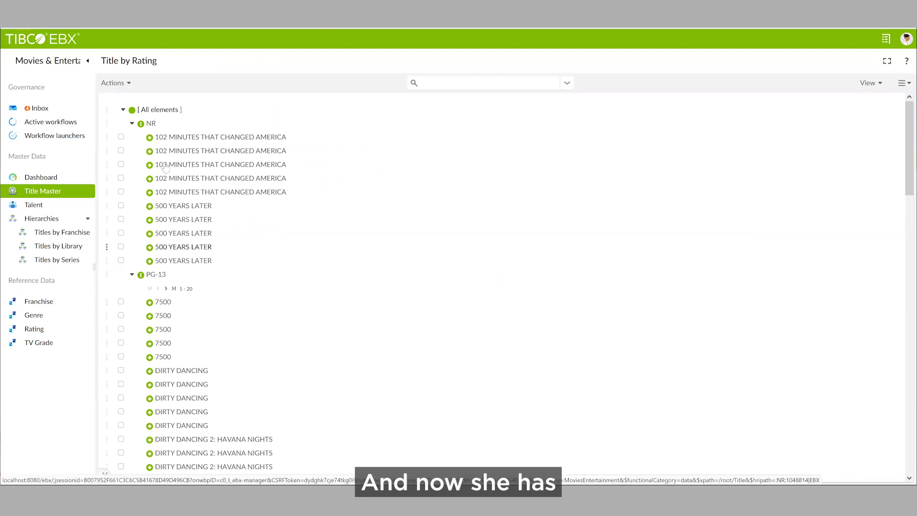
# Collapse the NR, PG-13 and R branches of the Title by Rating hierarchy
pyautogui.click(132, 124)
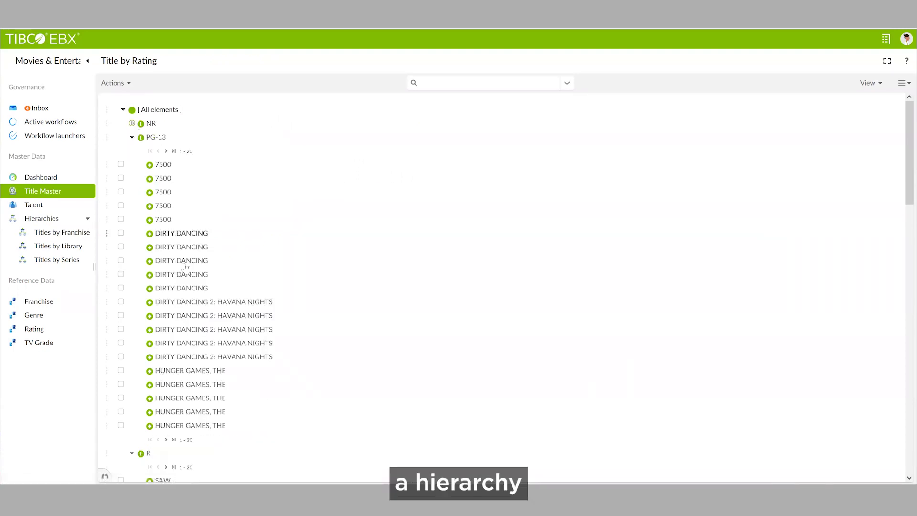
pyautogui.click(132, 138)
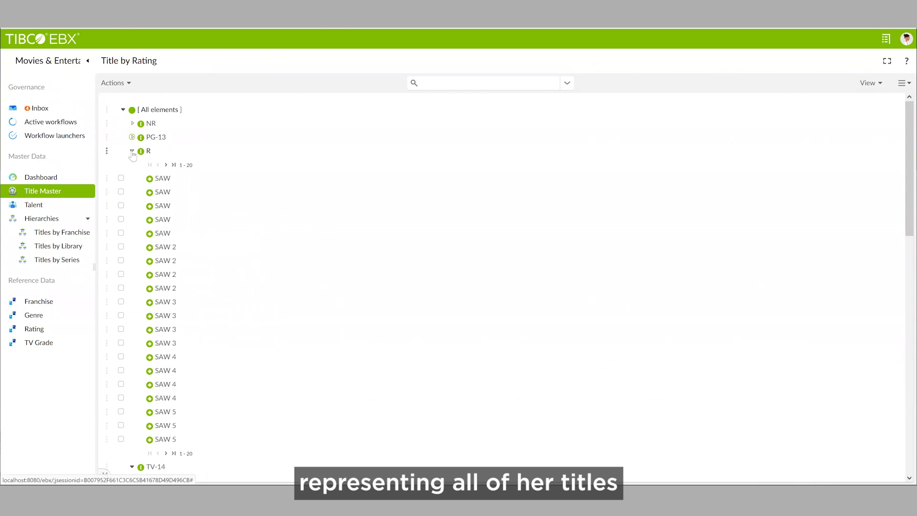
pyautogui.click(131, 152)
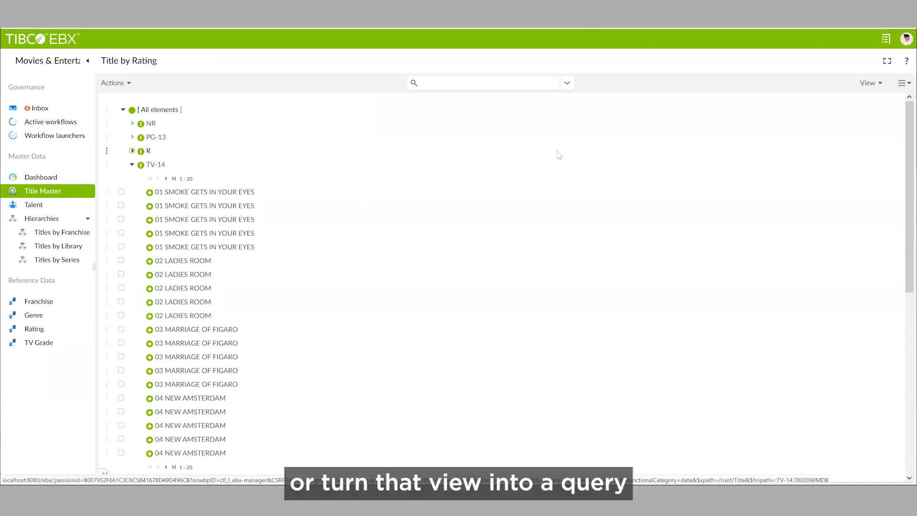
pyautogui.click(864, 83)
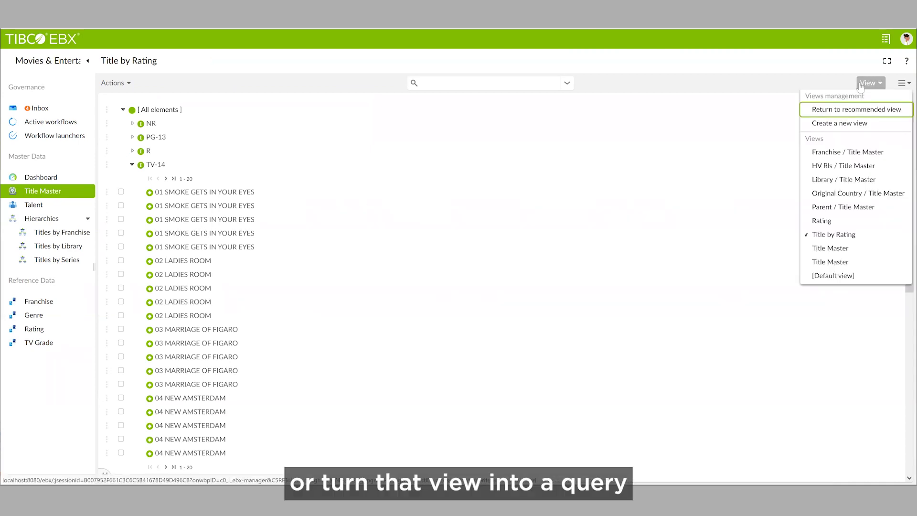
pyautogui.click(845, 125)
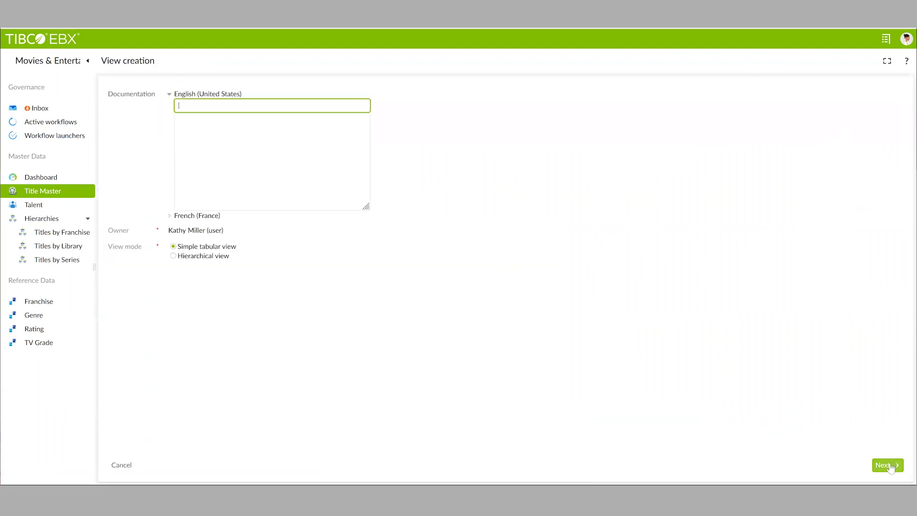
pyautogui.click(121, 465)
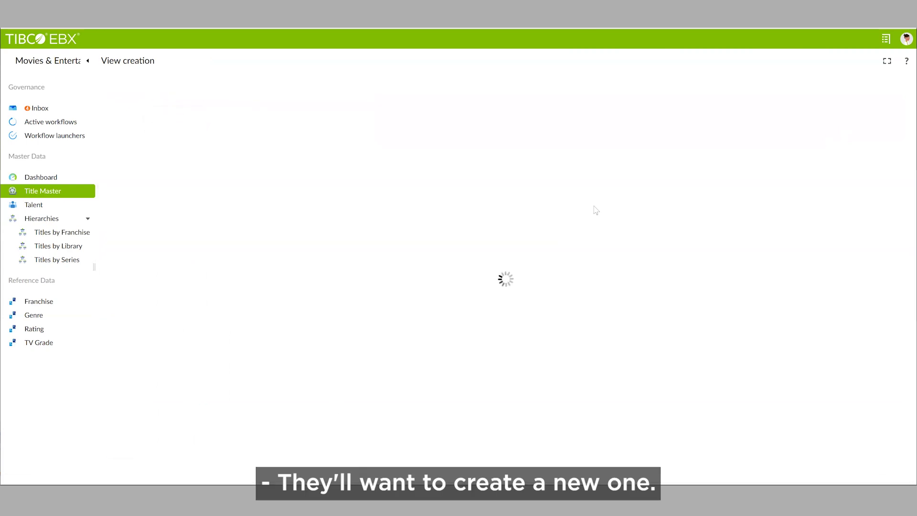
# Open the existing Title by Rating view for modification and go to its Title Master label, filter and sort settings
pyautogui.click(867, 86)
pyautogui.moveTo(823, 242)
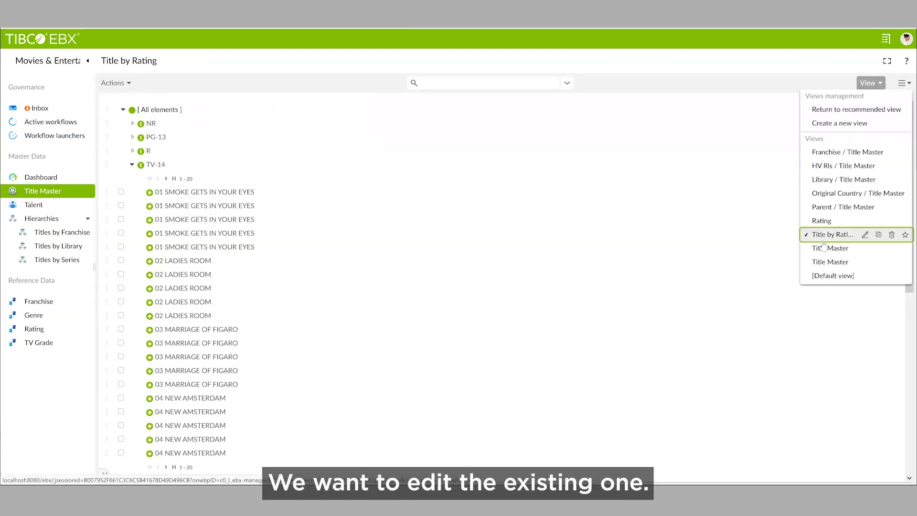
pyautogui.click(865, 234)
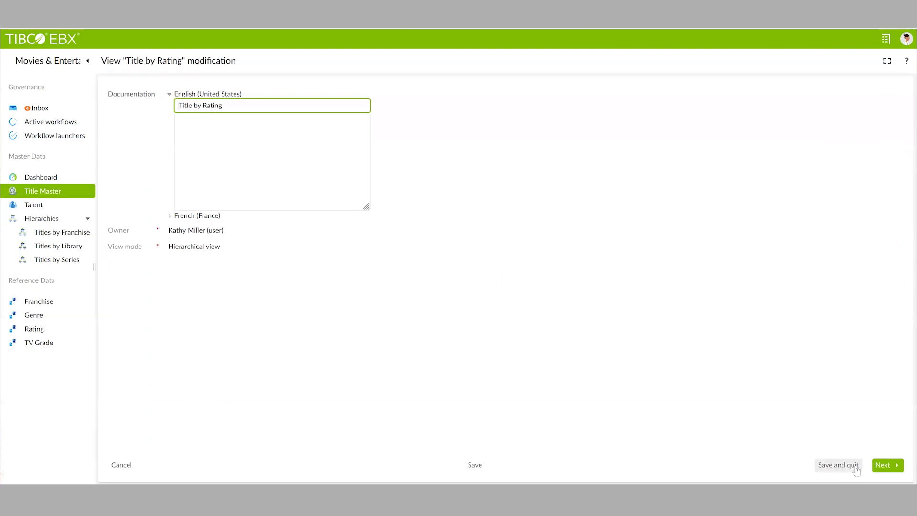
pyautogui.click(876, 465)
pyautogui.click(875, 465)
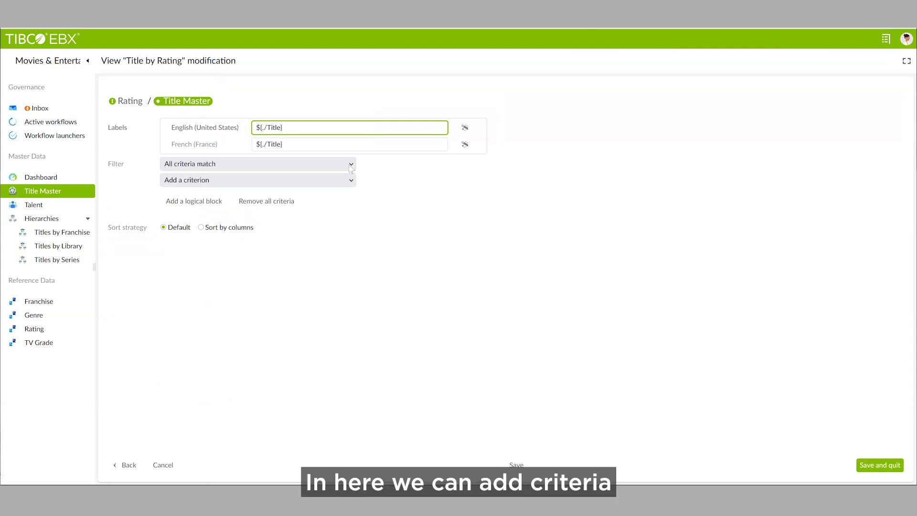
# Add a Rating criterion with PG-13 selected to the Title Master filter
pyautogui.click(348, 182)
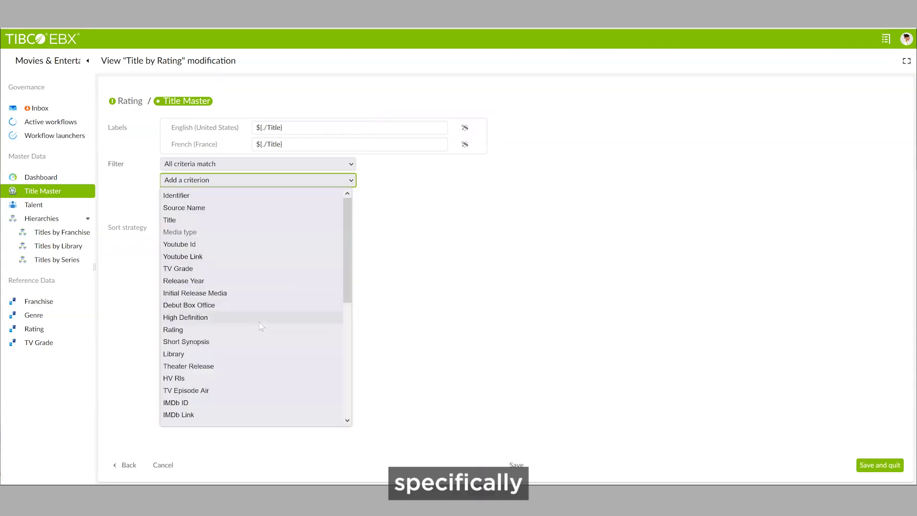
pyautogui.click(208, 330)
pyautogui.click(238, 213)
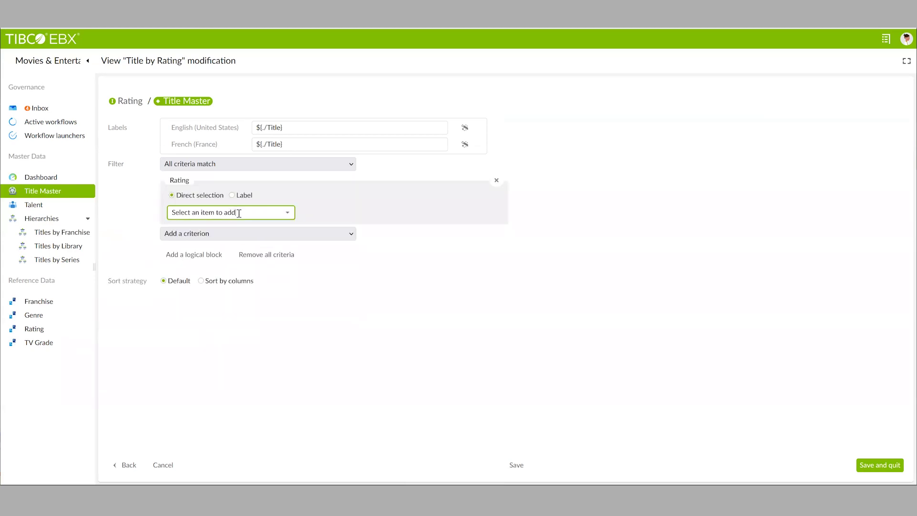
pyautogui.write('p')
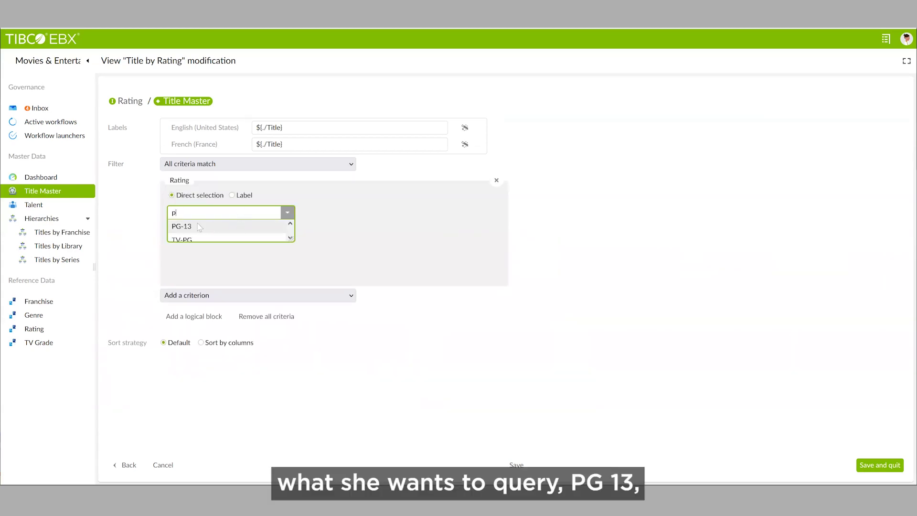
pyautogui.click(185, 226)
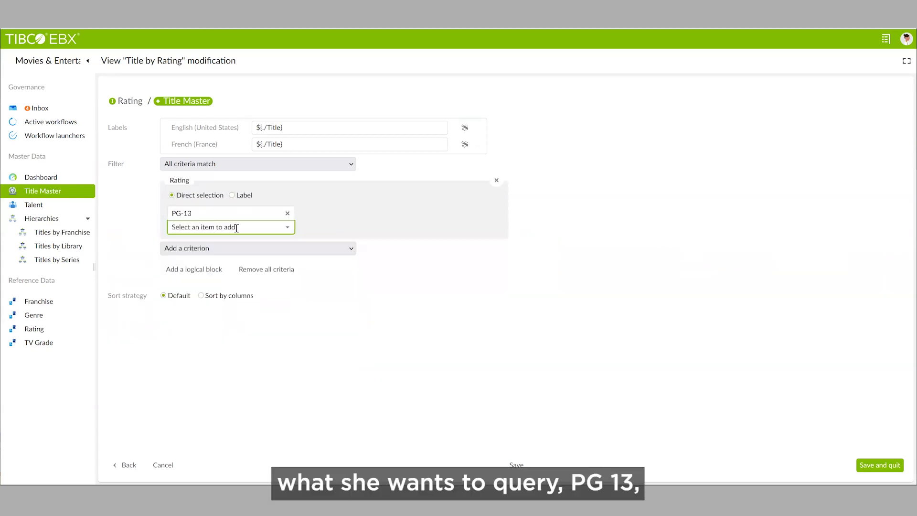
# Add a State criterion with Golden selected to the filter, then save the view changes and quit the modification
pyautogui.click(350, 249)
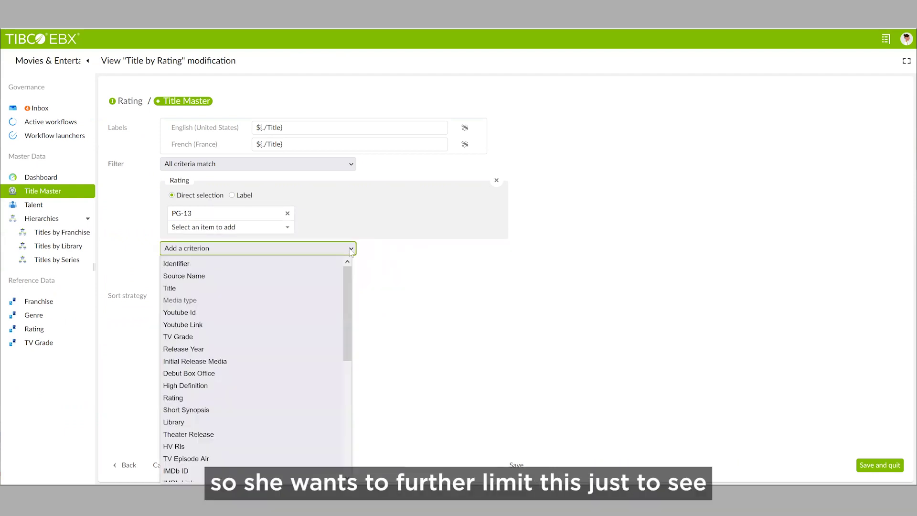
pyautogui.scroll(-5, 297, 362)
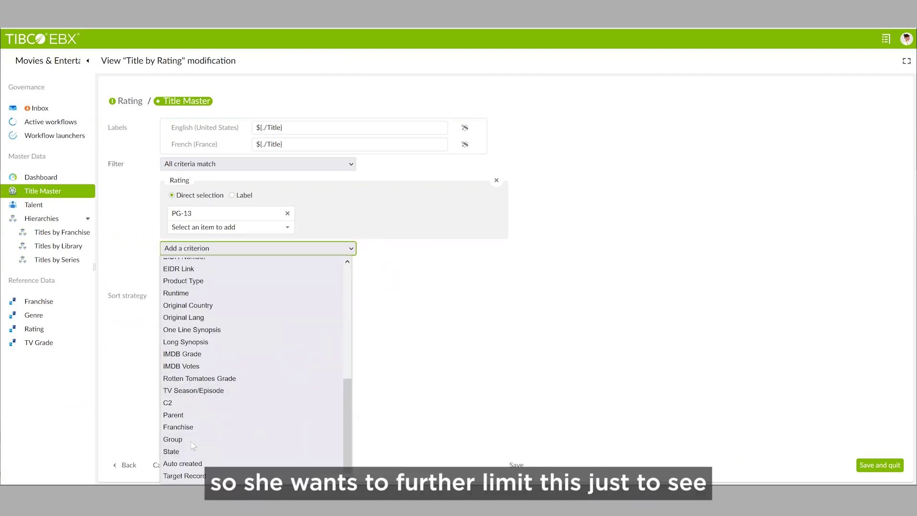
pyautogui.click(177, 452)
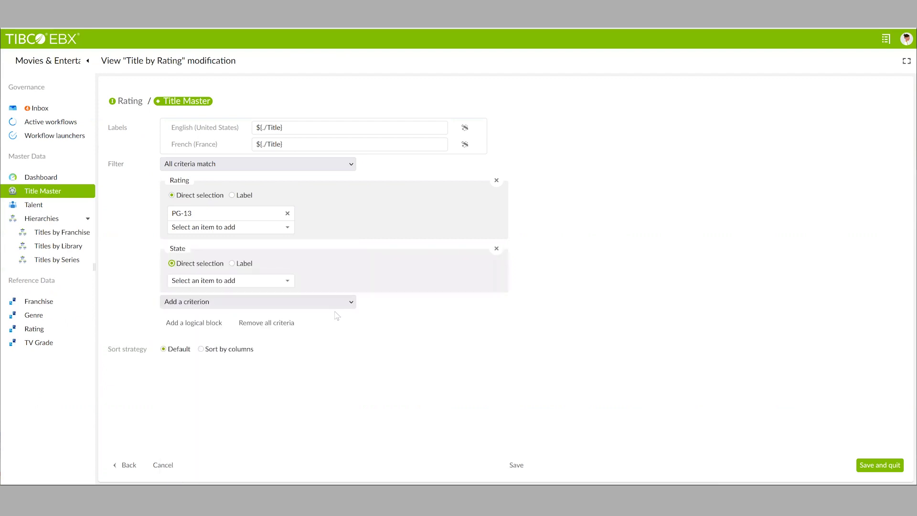
pyautogui.click(288, 281)
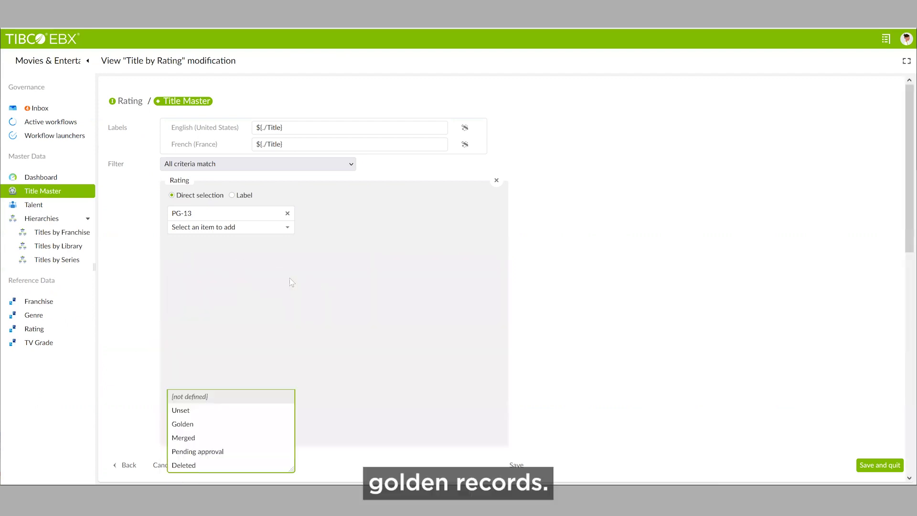
pyautogui.click(181, 424)
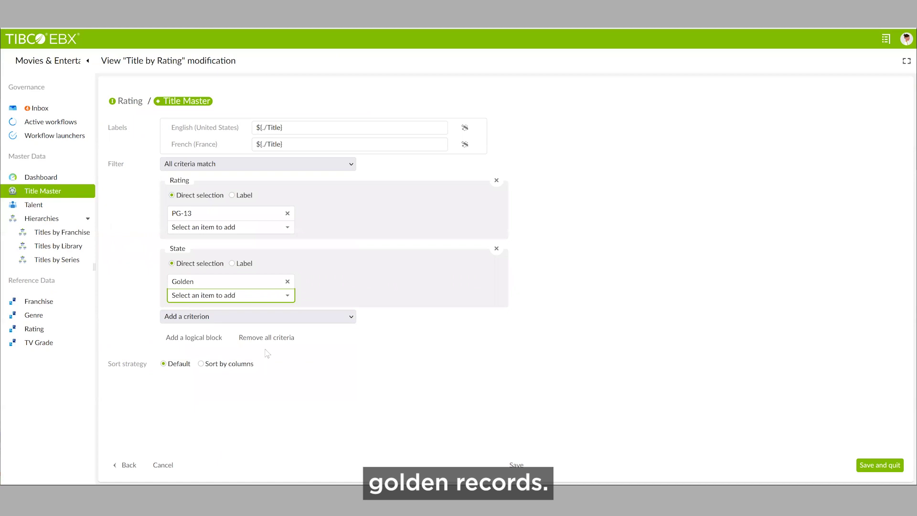
pyautogui.click(884, 469)
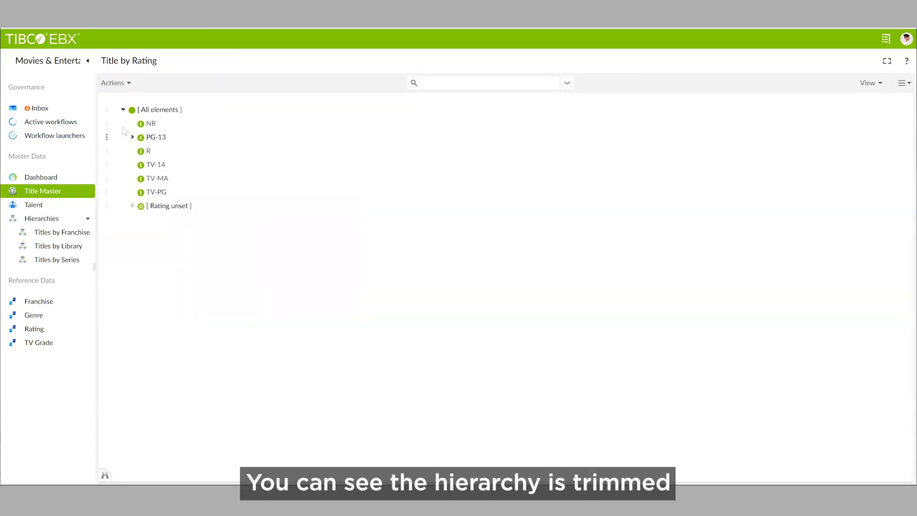
# Expand the PG-13 branch of the Title by Rating hierarchy and open the TWILIGHT record
pyautogui.click(107, 111)
pyautogui.click(143, 138)
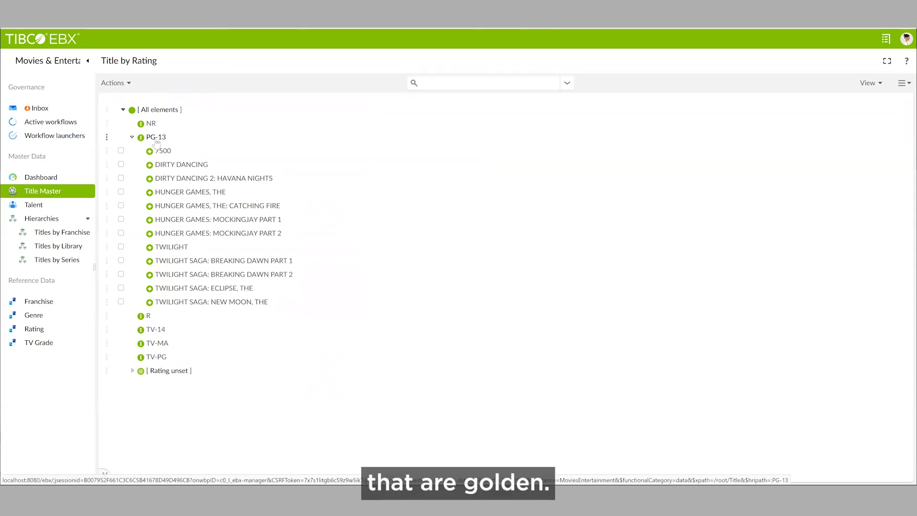
pyautogui.click(174, 248)
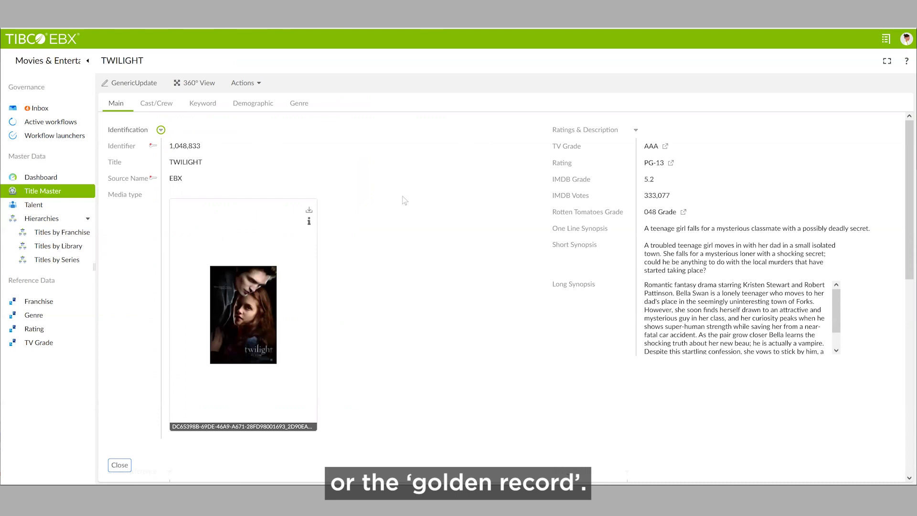
# Examine the TWILIGHT record's cross references, playing the embedded YouTube trailer and following the IMDb link
pyautogui.scroll(-2, 405, 200)
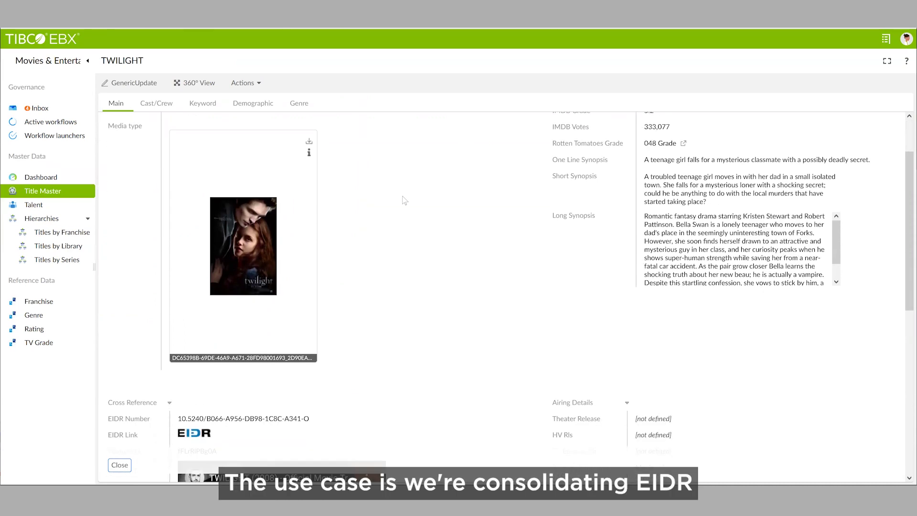
pyautogui.scroll(-1, 405, 200)
pyautogui.scroll(-2, 405, 201)
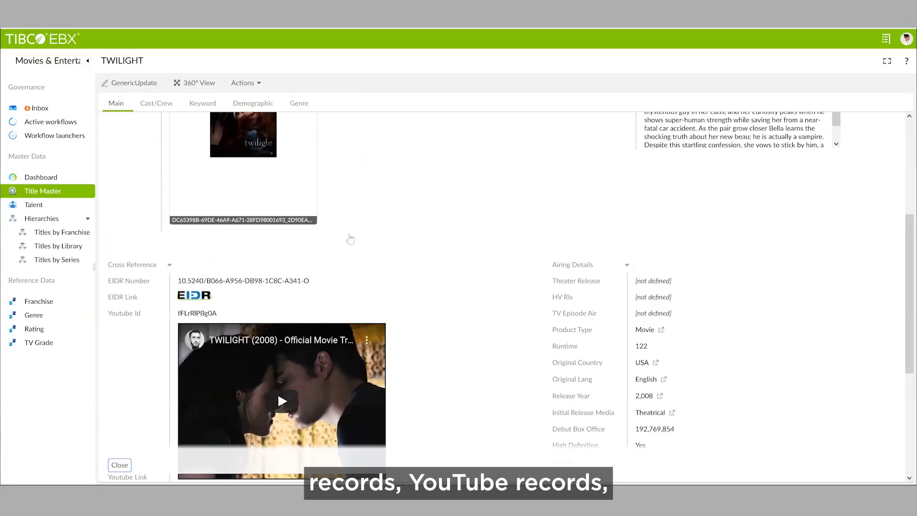
pyautogui.scroll(3, 334, 258)
pyautogui.click(282, 265)
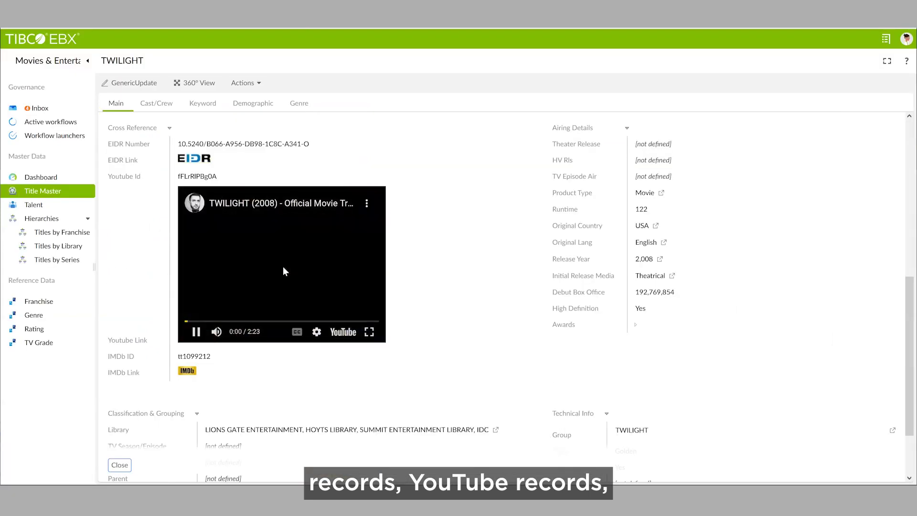
pyautogui.scroll(-2, 404, 176)
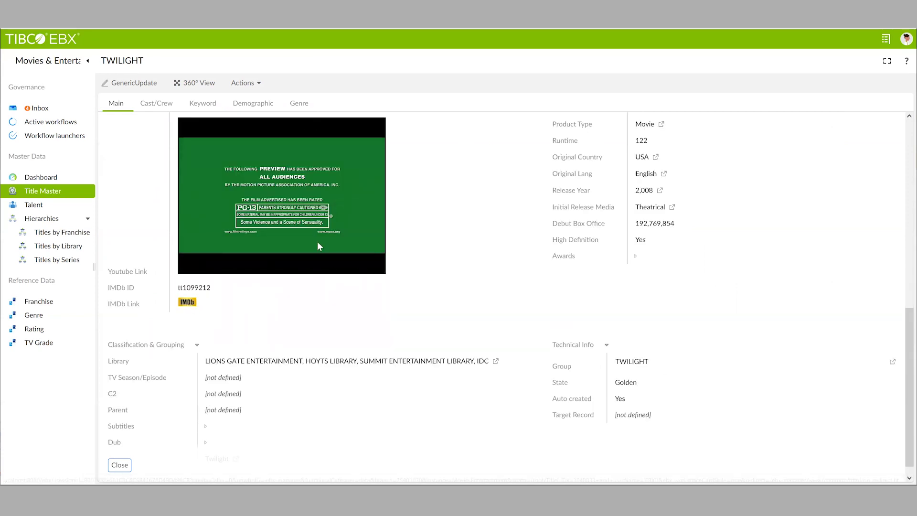
pyautogui.click(190, 303)
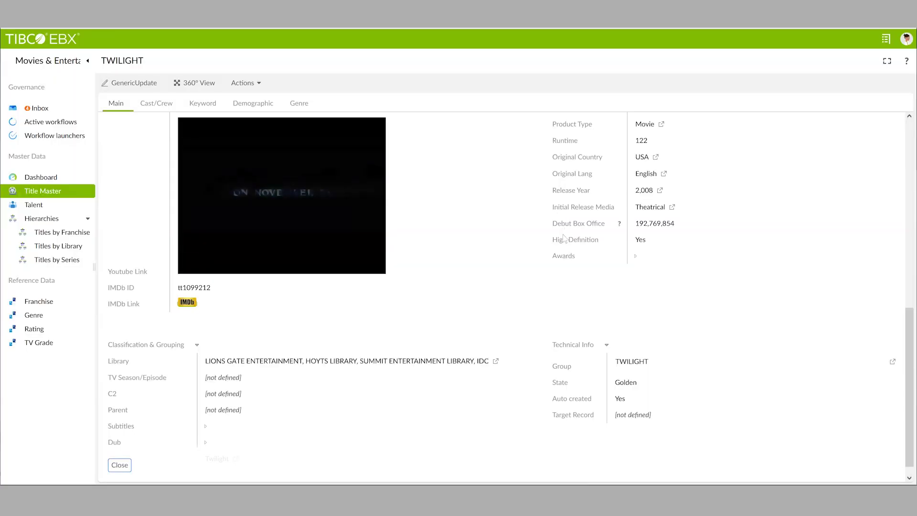
# Review the TWILIGHT record's airing details, synopses and poster image
pyautogui.scroll(2, 562, 244)
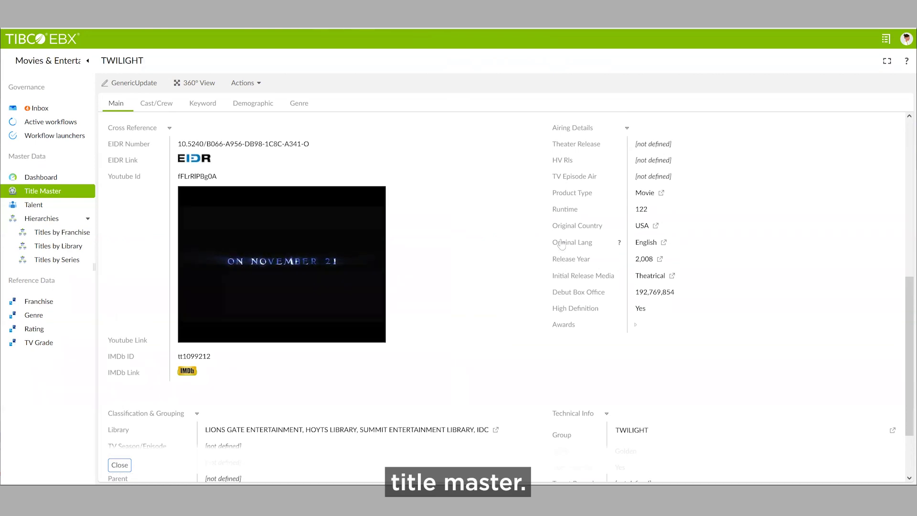
pyautogui.scroll(2, 468, 336)
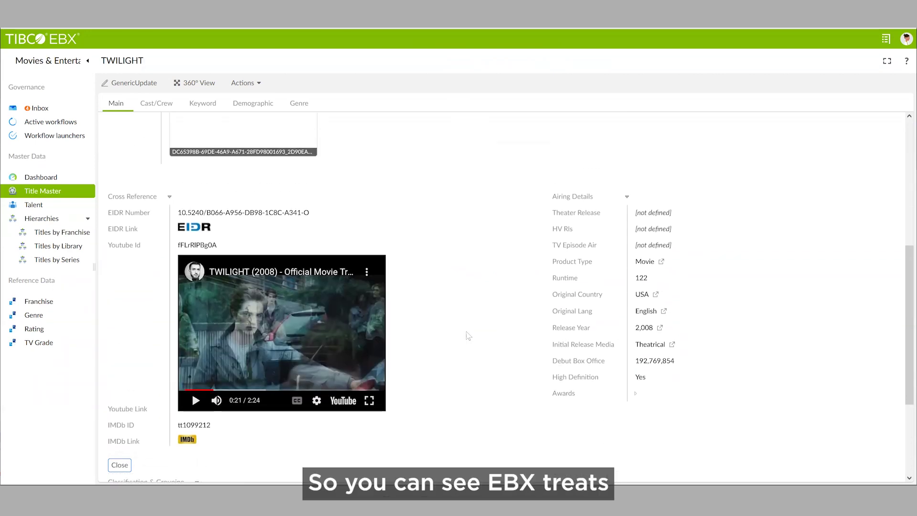
pyautogui.scroll(2, 468, 336)
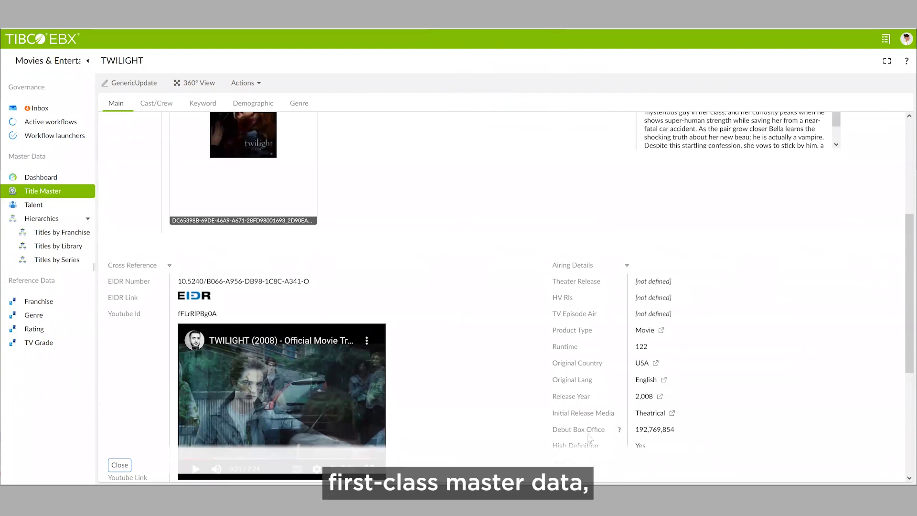
pyautogui.scroll(2, 514, 358)
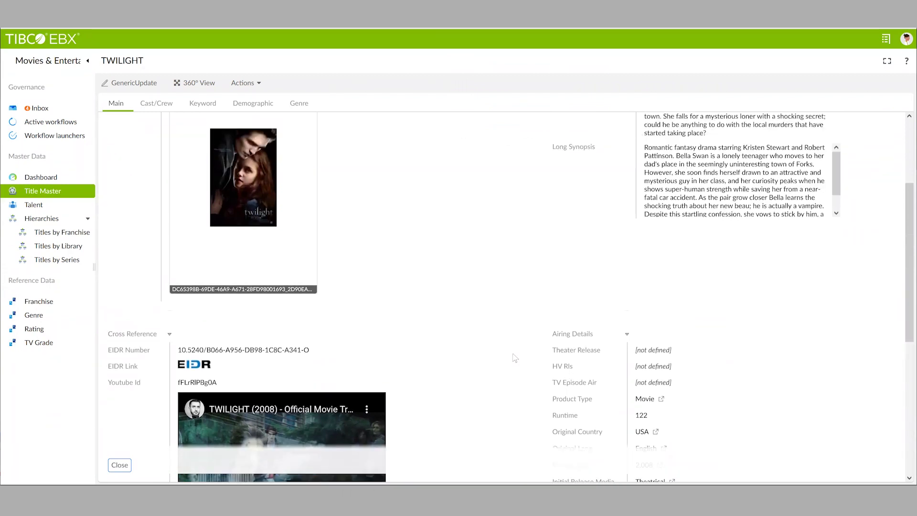
pyautogui.scroll(2, 418, 174)
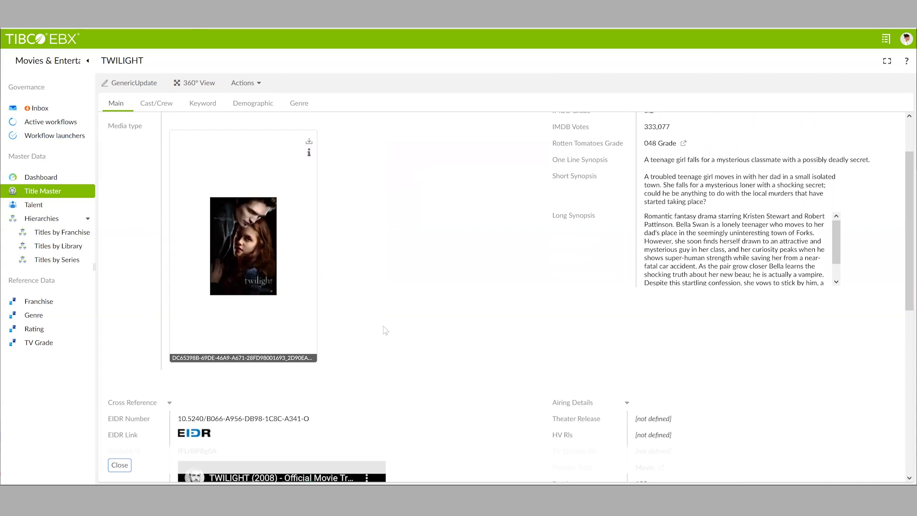
pyautogui.scroll(-1, 385, 330)
pyautogui.scroll(-2, 386, 329)
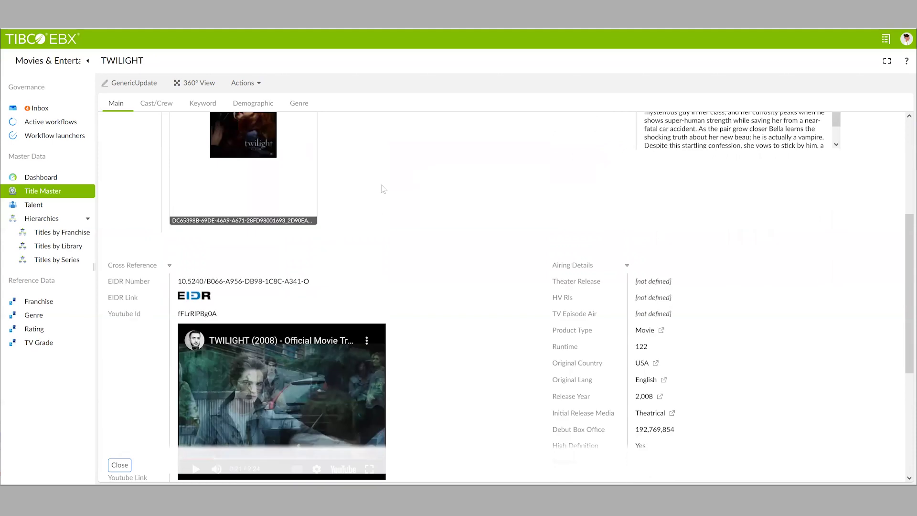
# Open the 360° view of TWILIGHT and filter its expandable nodes to the Title Talent Role table
pyautogui.click(198, 84)
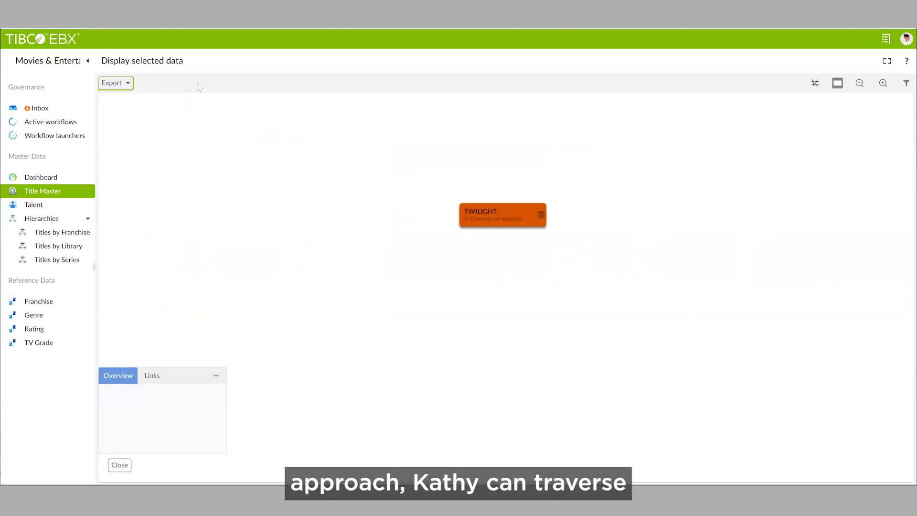
pyautogui.click(544, 218)
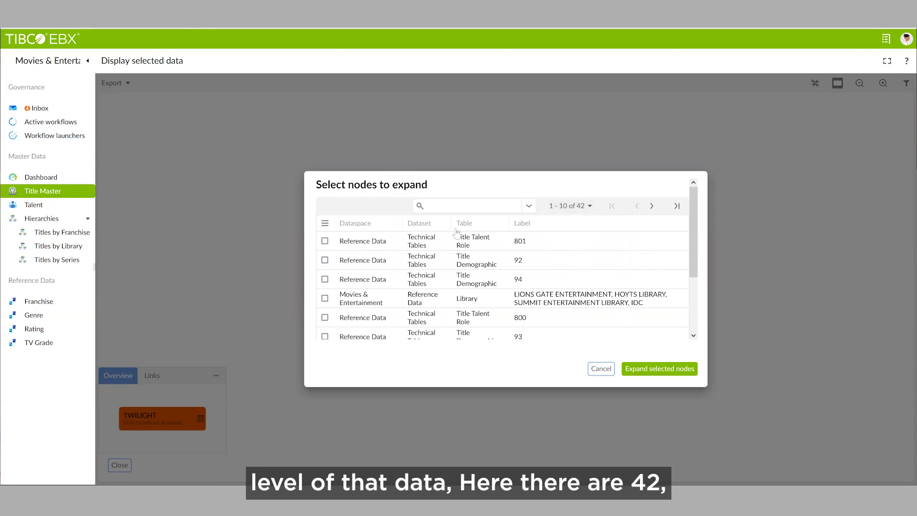
pyautogui.click(529, 206)
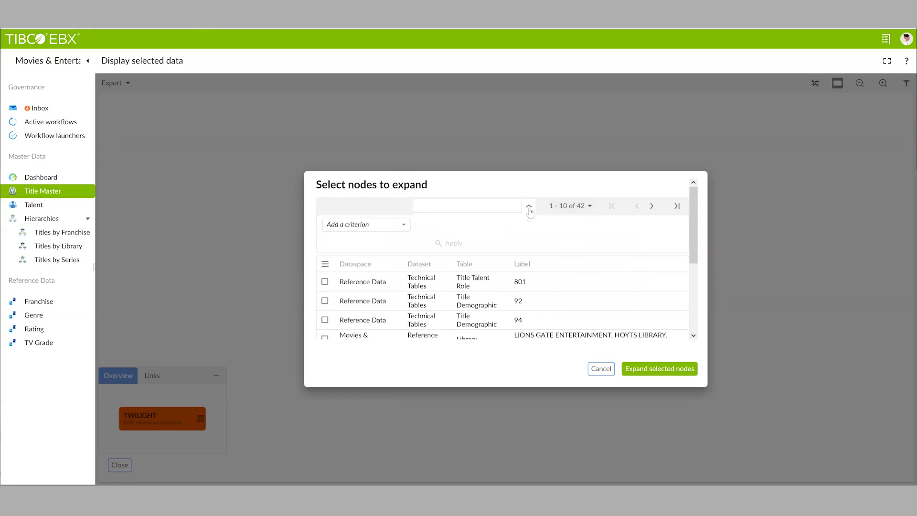
pyautogui.click(403, 224)
pyautogui.click(358, 284)
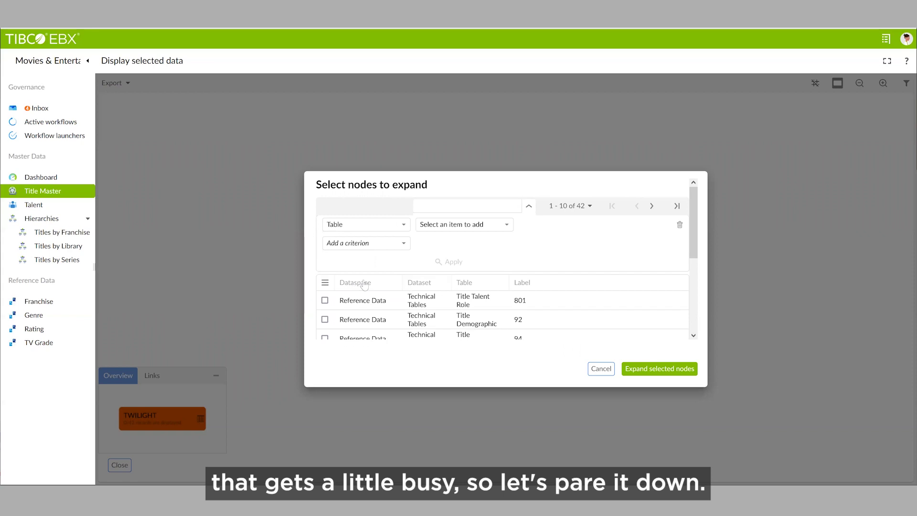
pyautogui.click(506, 226)
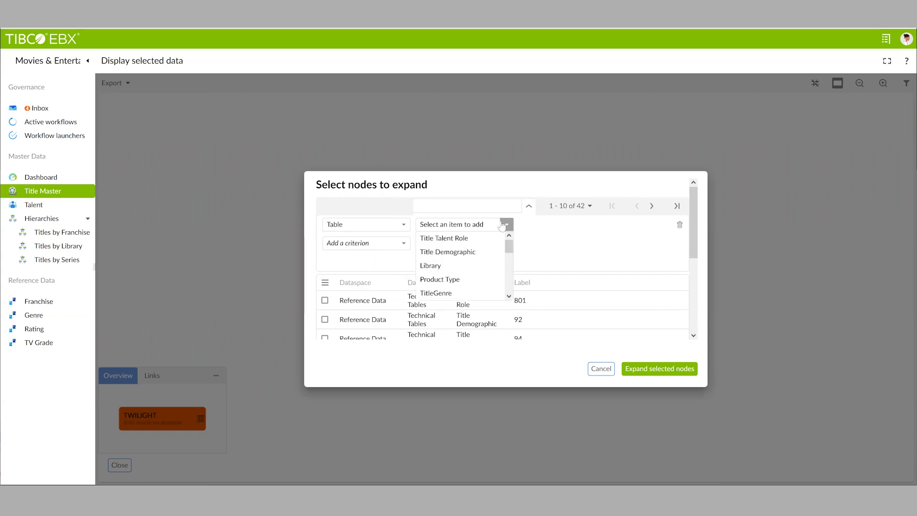
pyautogui.click(473, 240)
pyautogui.click(454, 261)
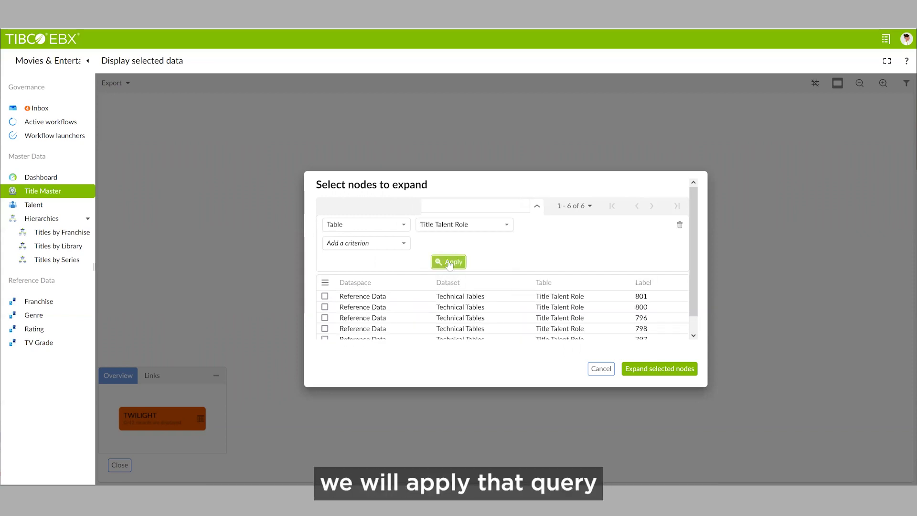
# Expand all the filtered Title Talent Role nodes and switch the graph to a layout radiating around TWILIGHT
pyautogui.click(324, 282)
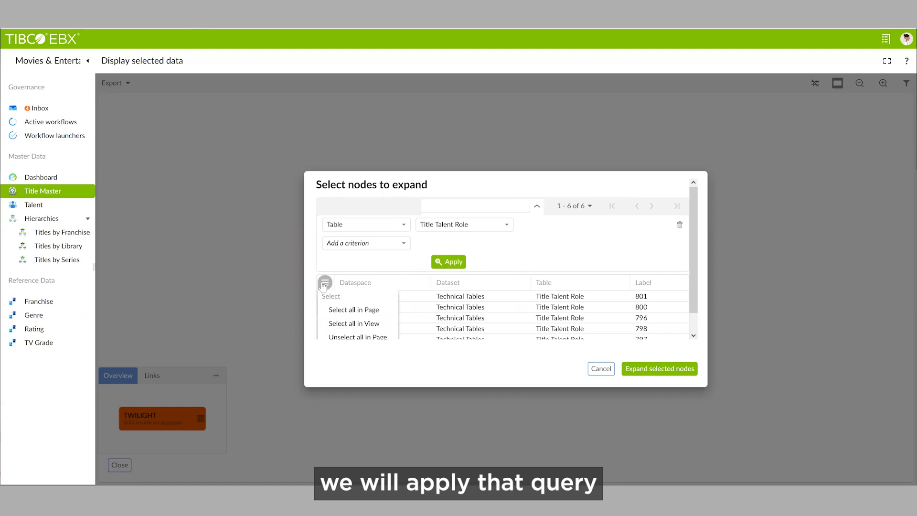
pyautogui.click(347, 325)
pyautogui.click(661, 369)
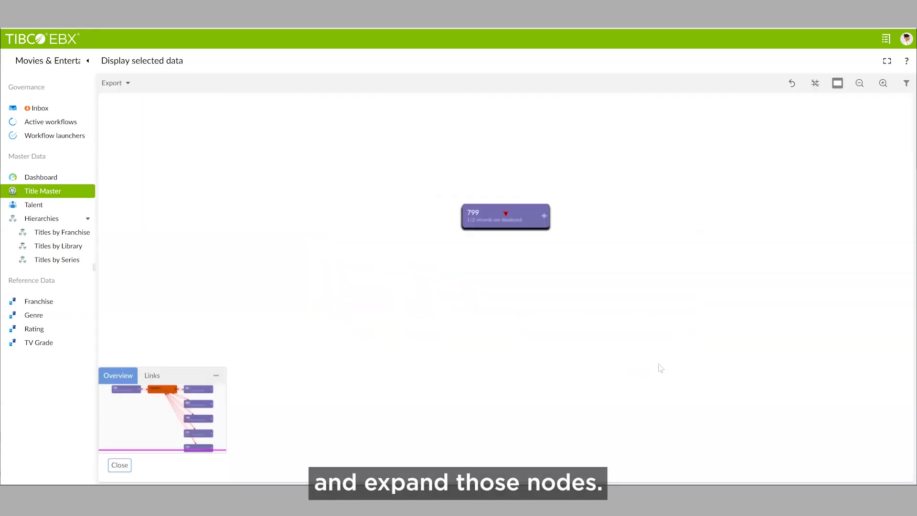
pyautogui.click(816, 83)
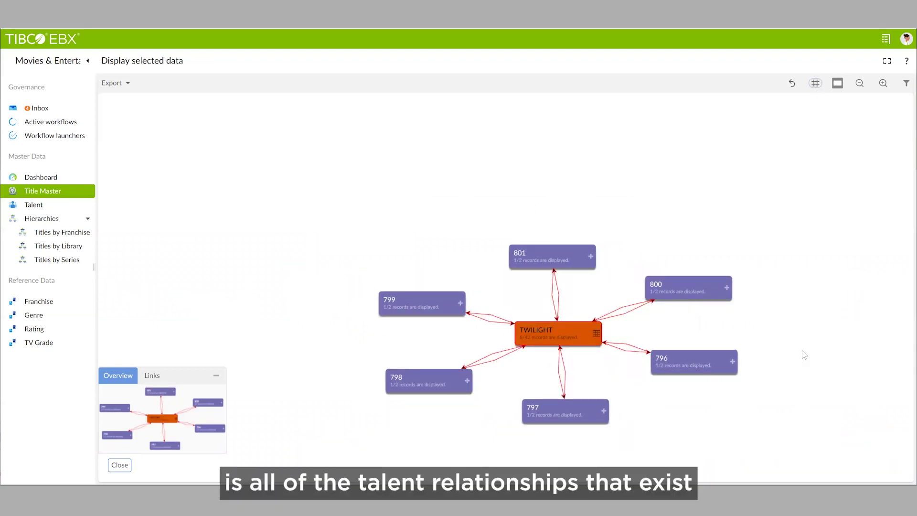
# Expand talent role nodes 800 and 799 to their linked actors and select the Kristen Stewart - Actor node
pyautogui.click(727, 289)
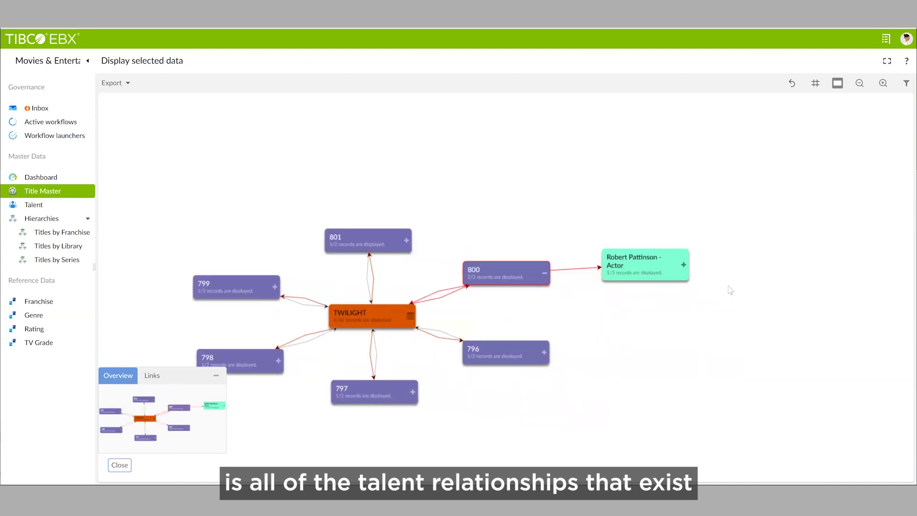
pyautogui.click(274, 287)
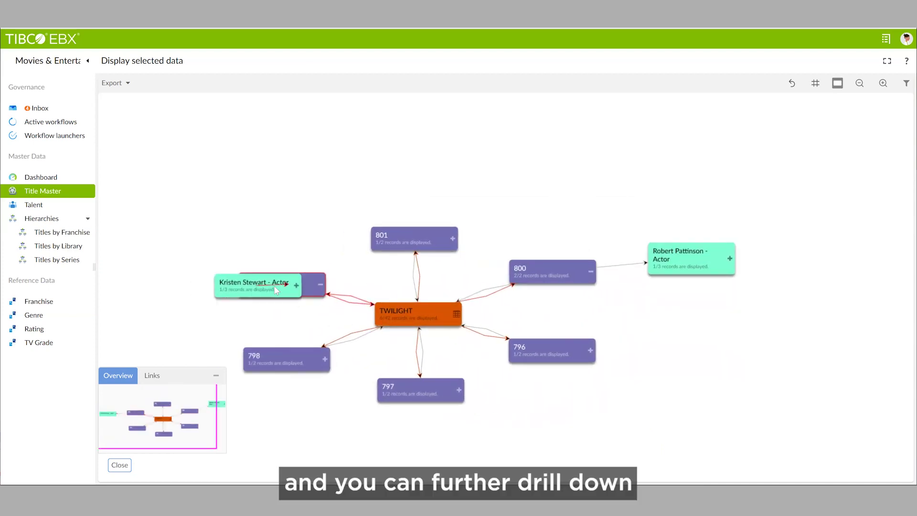
pyautogui.click(369, 279)
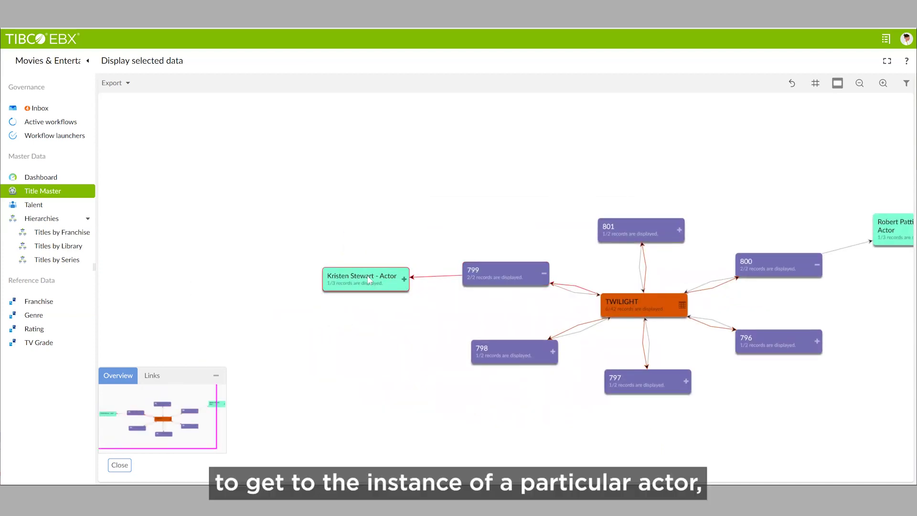
# Open the Kristen Stewart - Actor node's linked talent record, enlarge its photo, and return to the graph
pyautogui.doubleClick(369, 280)
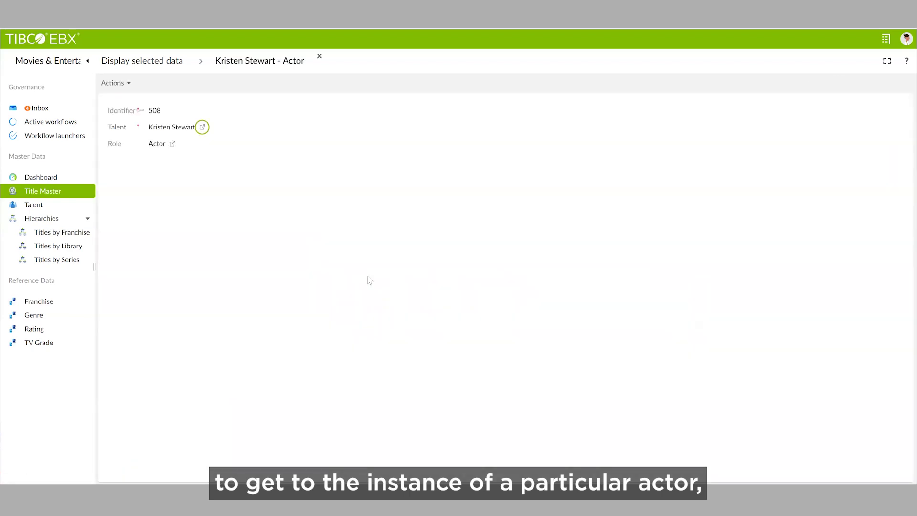
pyautogui.click(203, 126)
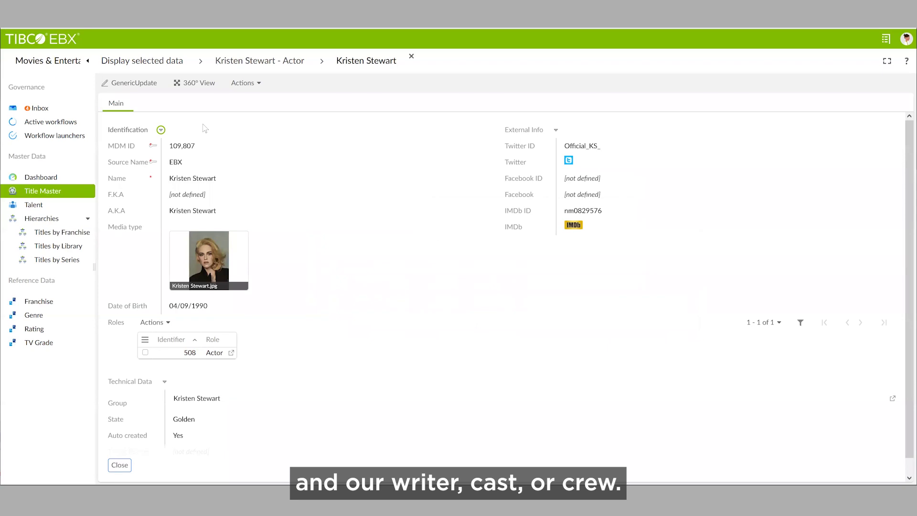
pyautogui.click(221, 279)
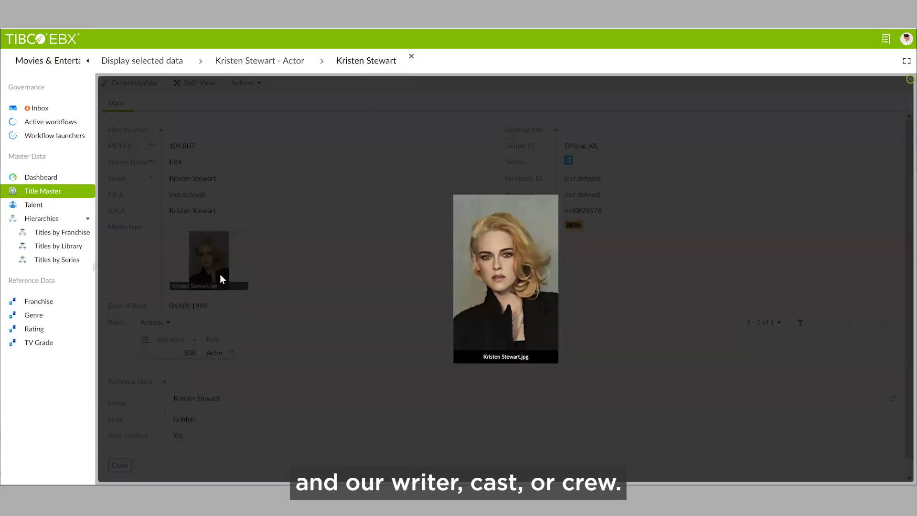
pyautogui.click(411, 58)
pyautogui.click(318, 58)
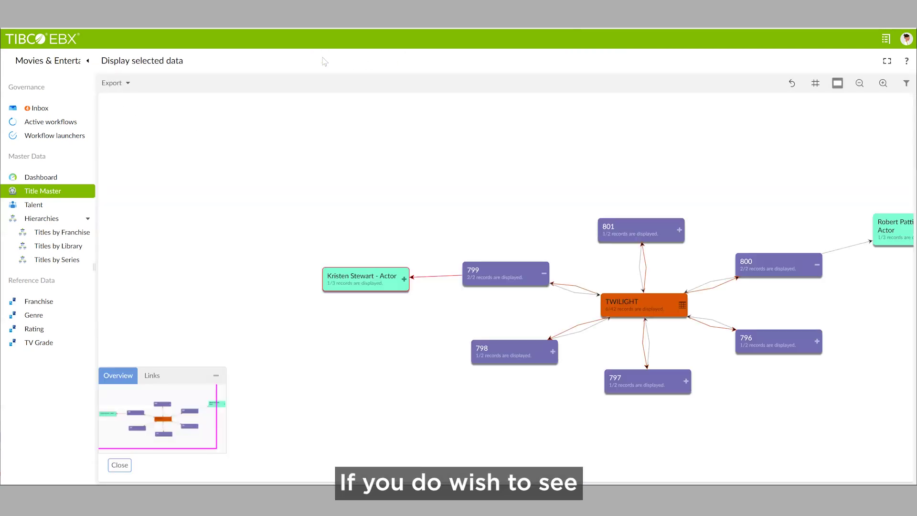
# Expand every related node in the view around TWILIGHT and close the 360° view
pyautogui.click(682, 308)
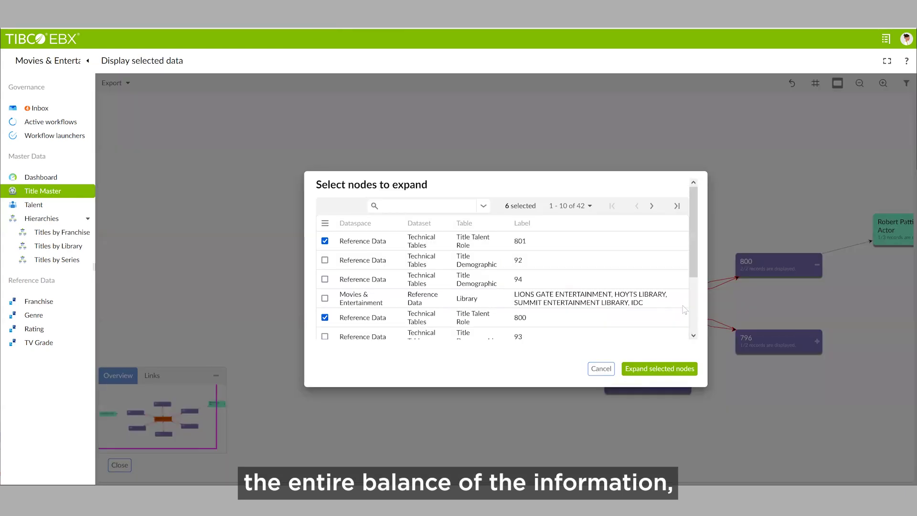
pyautogui.click(325, 224)
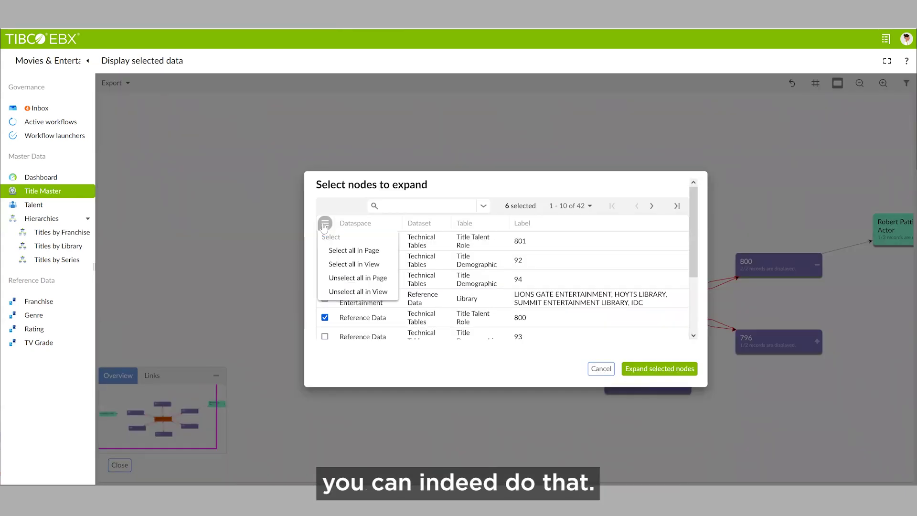
pyautogui.click(341, 265)
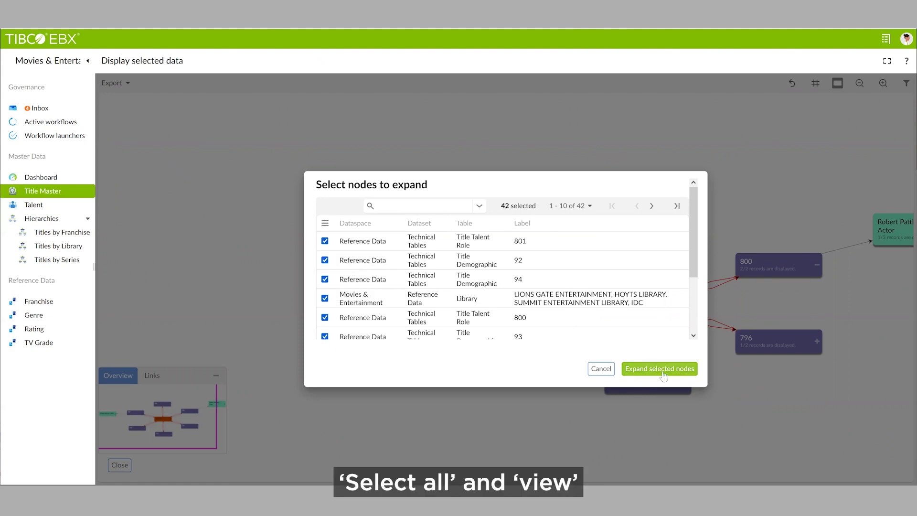
pyautogui.click(660, 369)
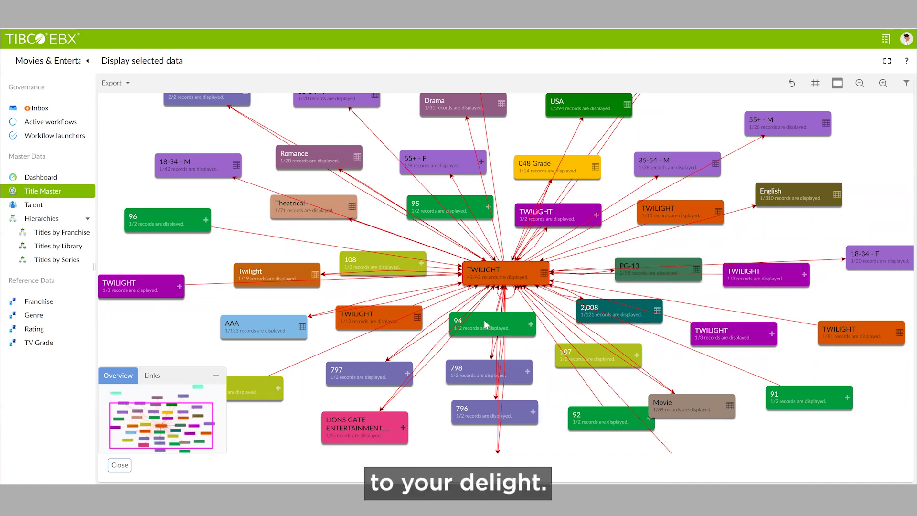
pyautogui.click(119, 465)
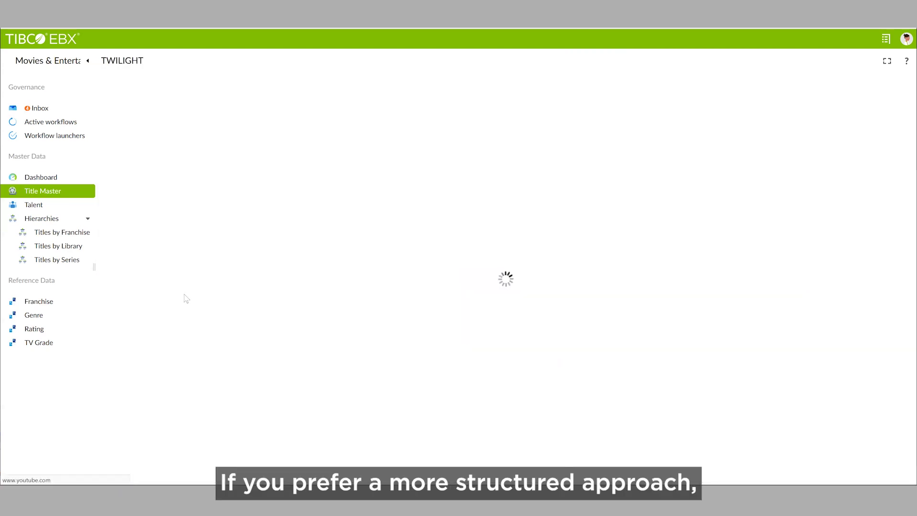
# Review TWILIGHT's Cast/Crew list and inspect the Kristen Stewart - Actor entry with its enlarged photo
pyautogui.click(163, 110)
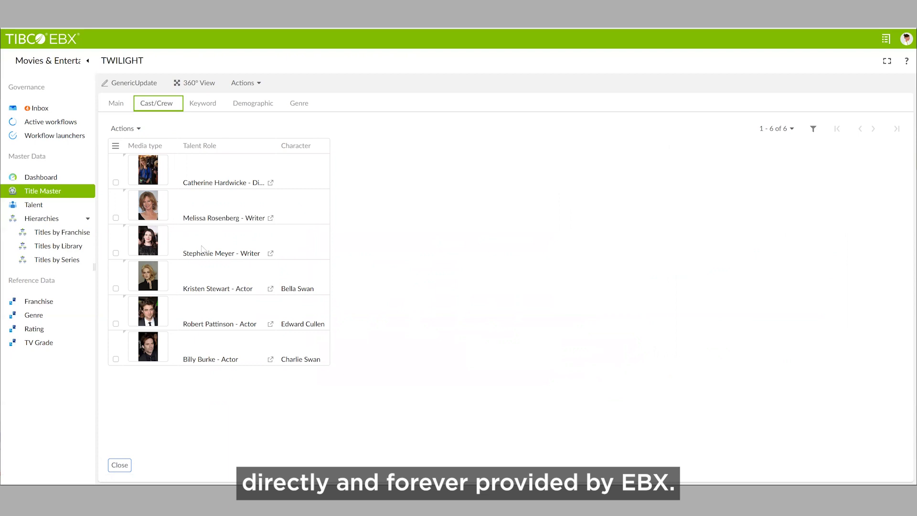
pyautogui.click(166, 278)
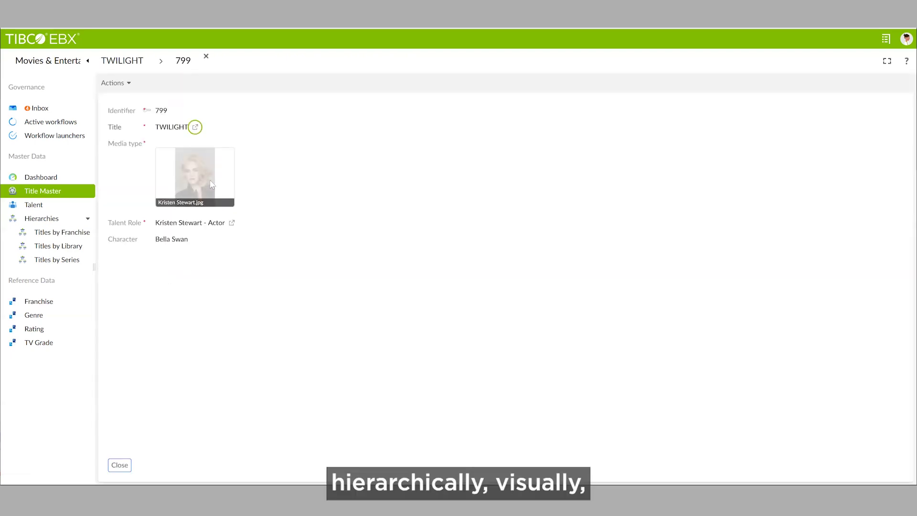
pyautogui.click(216, 179)
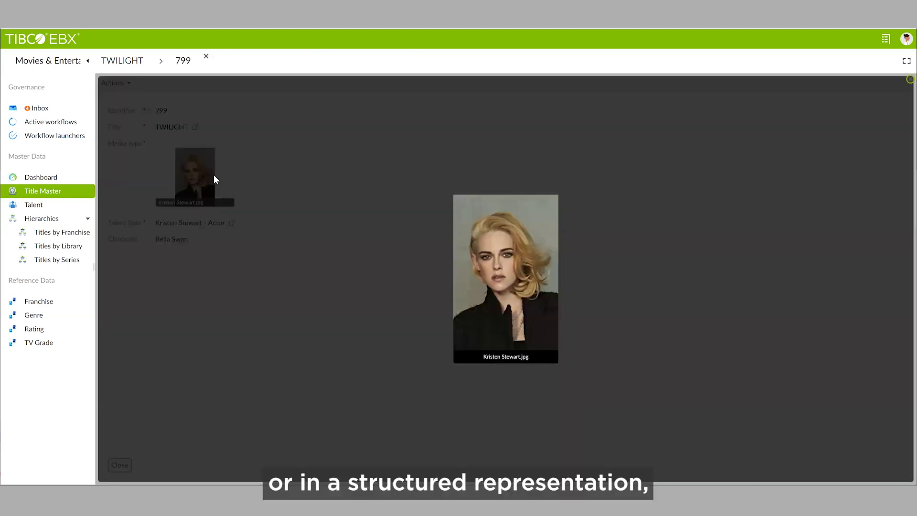
pyautogui.click(207, 57)
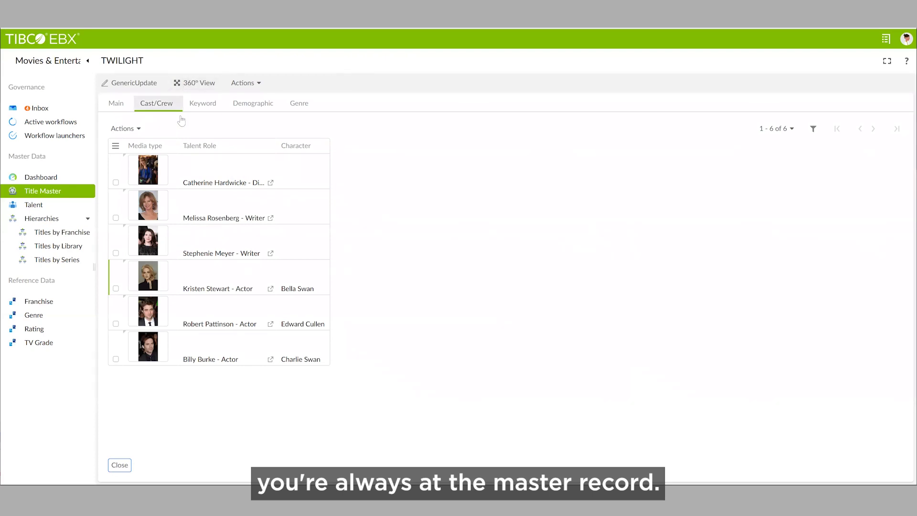
# Review TWILIGHT's main details through its trailer, airing, classification and technical information
pyautogui.click(116, 104)
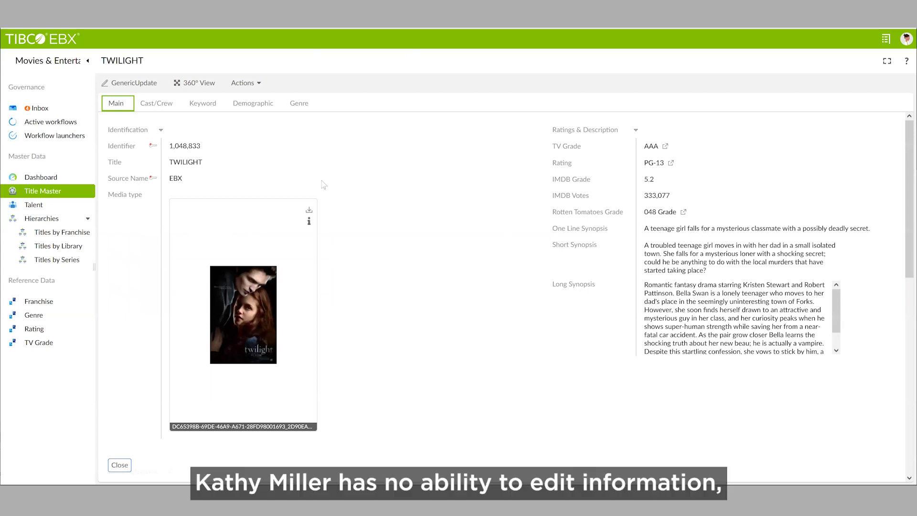
pyautogui.scroll(-5, 296, 245)
pyautogui.scroll(-5, 385, 330)
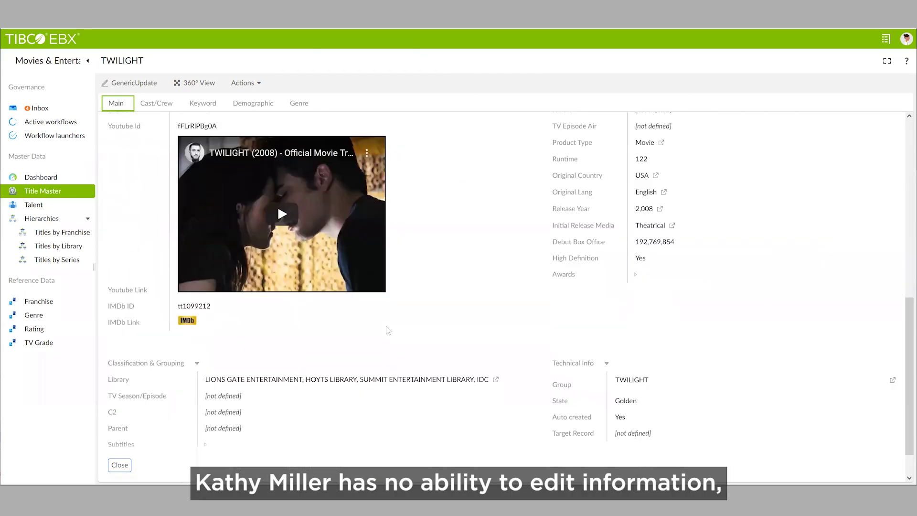
pyautogui.scroll(-1, 388, 329)
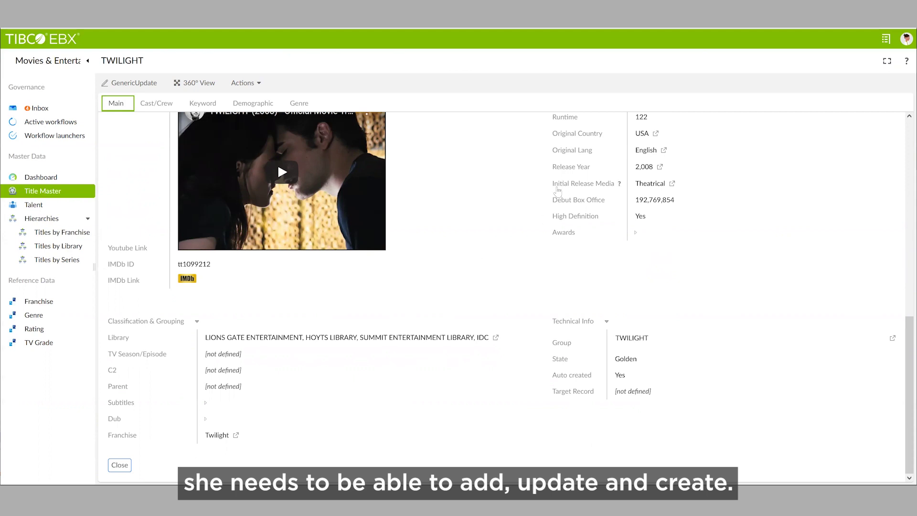
# Review 01 SMOKE GETS IN YOUR EYES under Mad Men in the Titles by Franchise hierarchy and launch a GenericUpdate for it
pyautogui.click(80, 233)
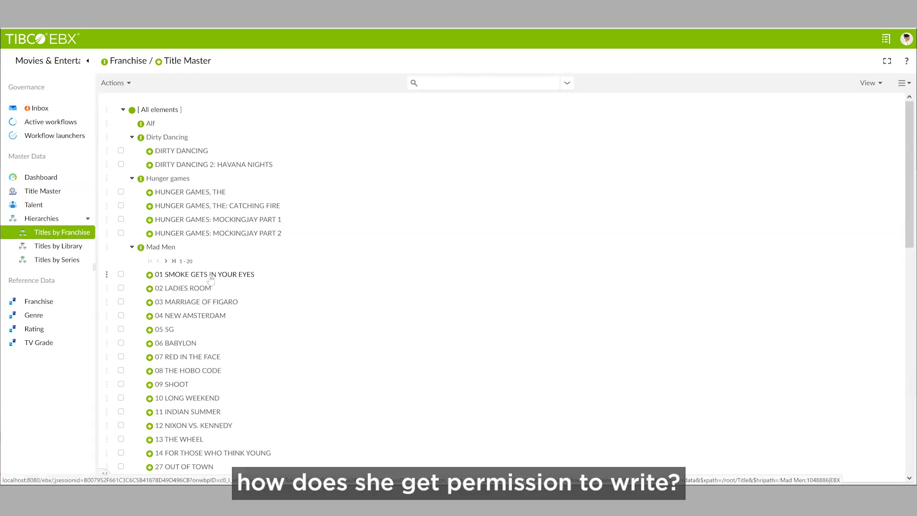
pyautogui.click(210, 276)
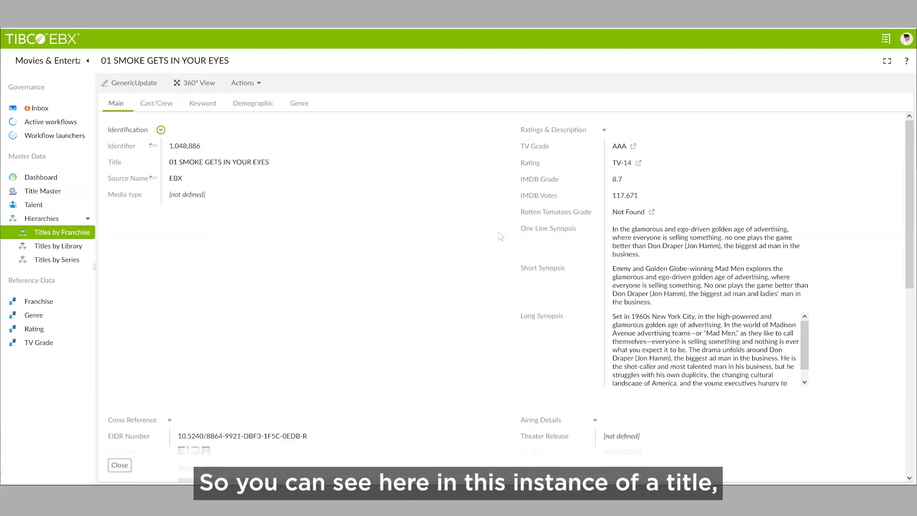
pyautogui.scroll(-4, 500, 236)
pyautogui.scroll(-2, 500, 236)
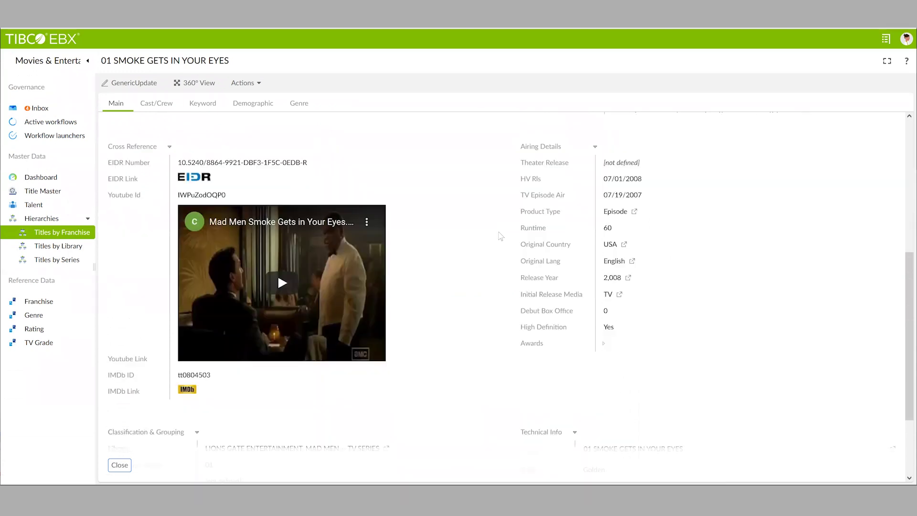
pyautogui.scroll(6, 500, 236)
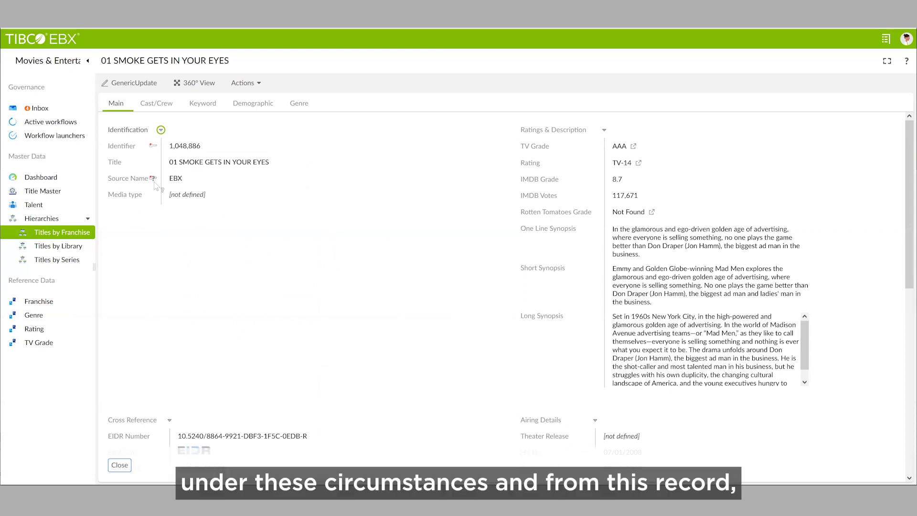
pyautogui.click(139, 84)
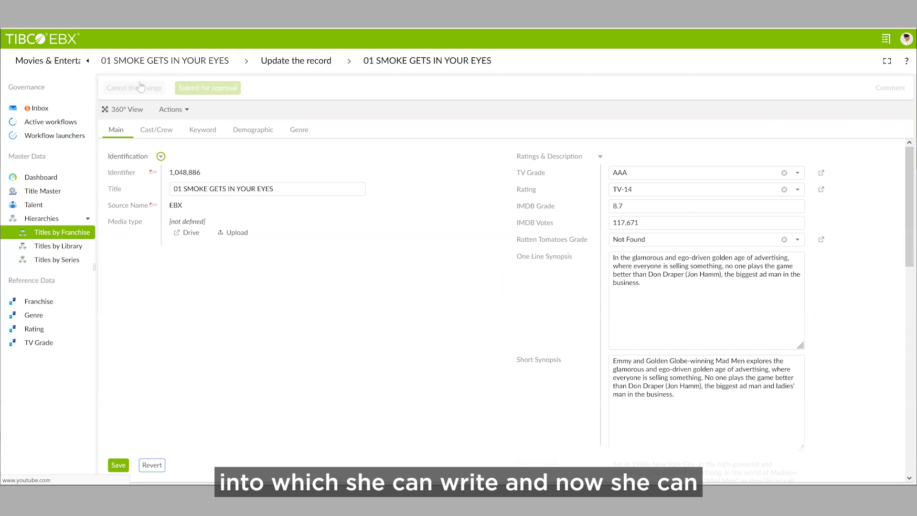
pyautogui.click(320, 190)
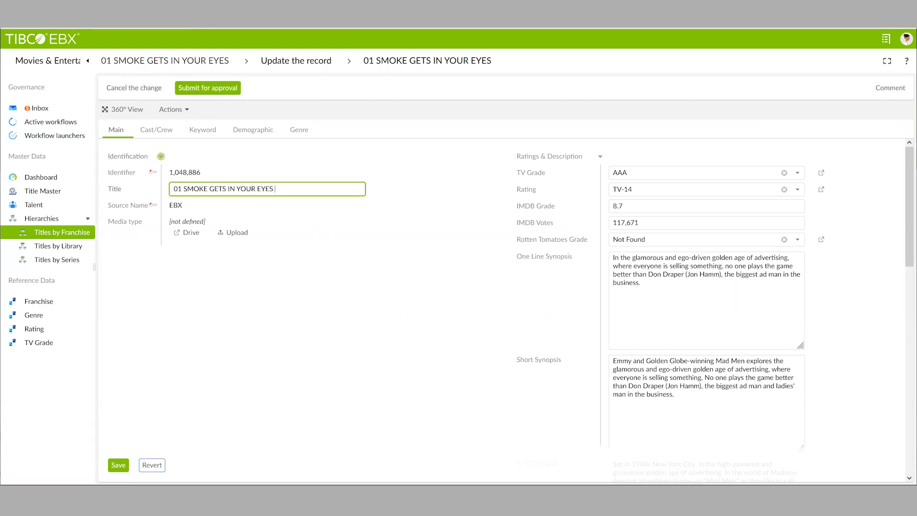
pyautogui.write('dd')
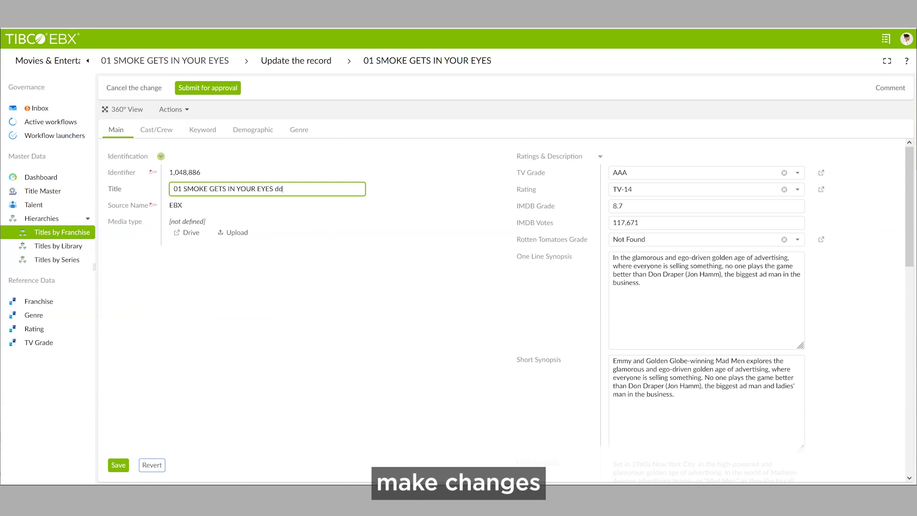
pyautogui.press('BackSpace')
pyautogui.press('BackSpace')
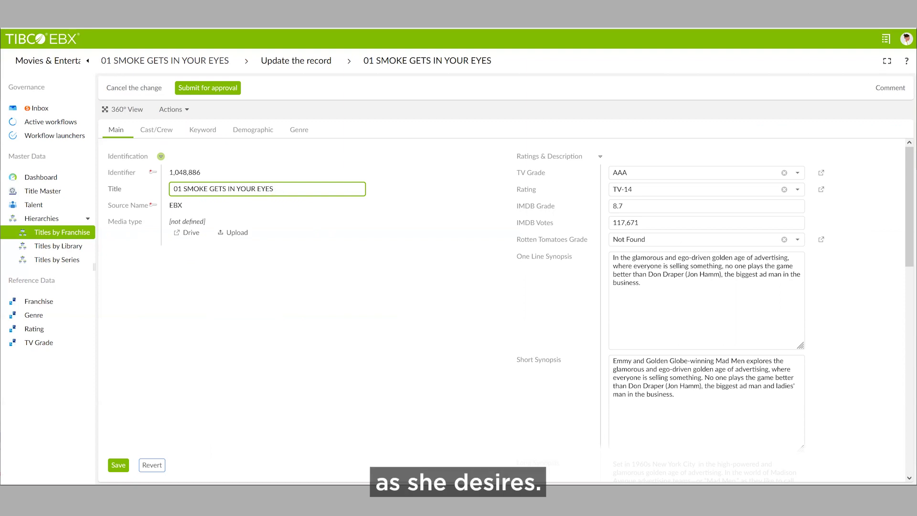
# Examine the workflow diagram and progress view of the newest Update the record task in the Inbox
pyautogui.click(46, 110)
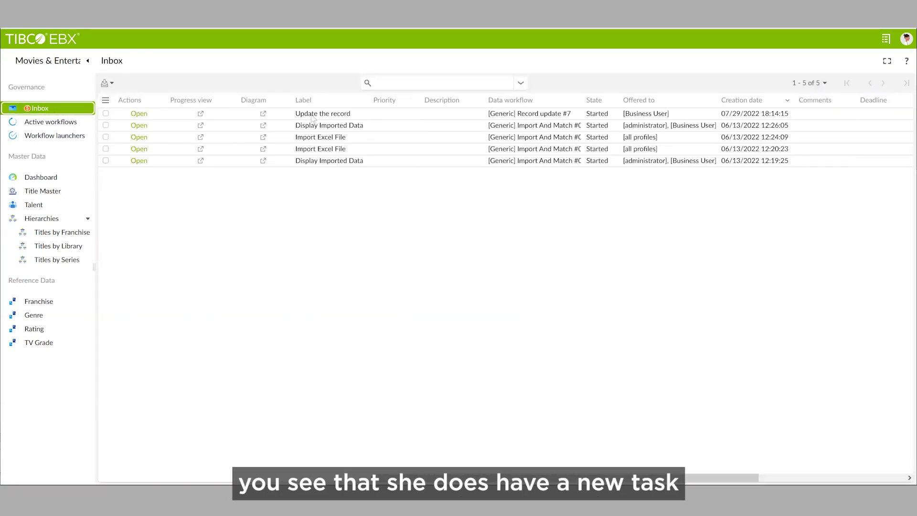
pyautogui.click(262, 113)
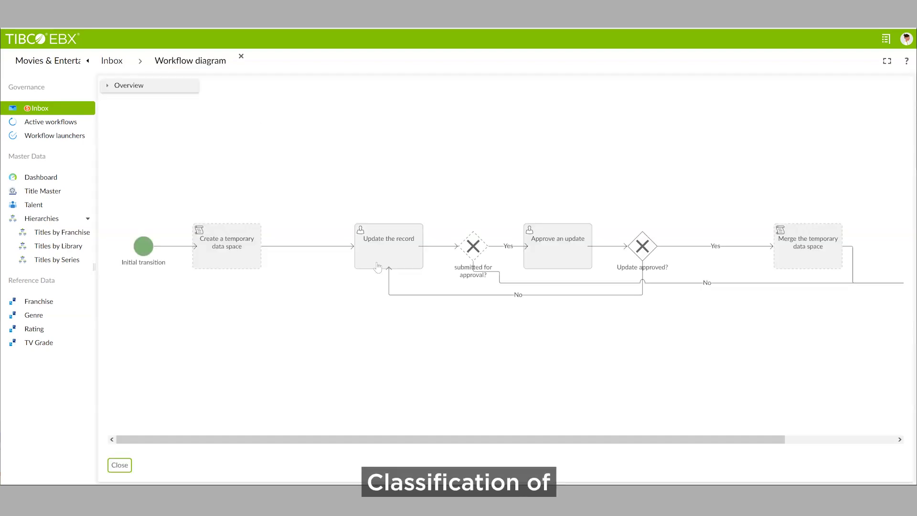
pyautogui.moveTo(415, 439); pyautogui.dragTo(526, 440)
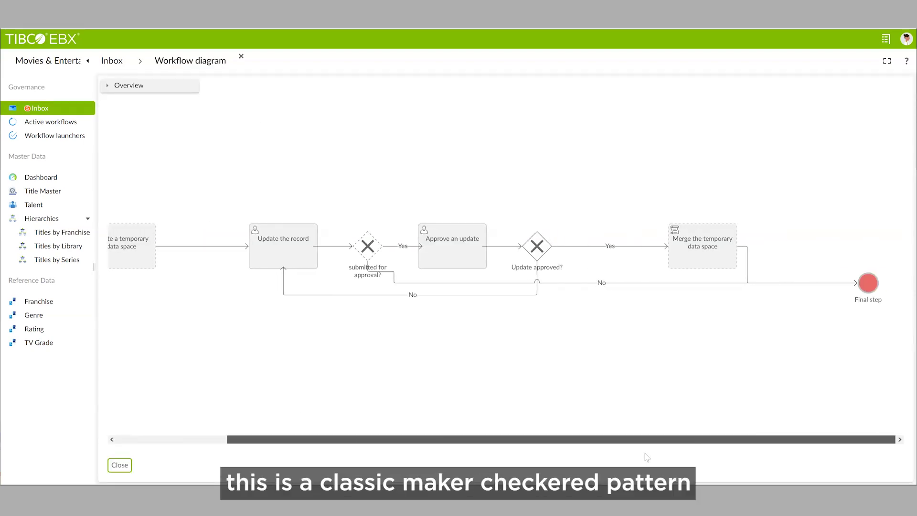
pyautogui.moveTo(376, 440); pyautogui.dragTo(266, 438)
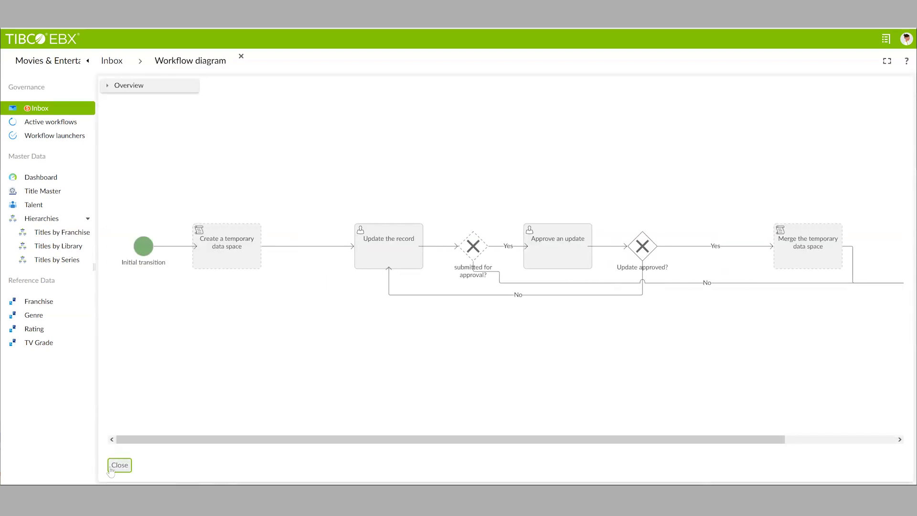
pyautogui.click(119, 465)
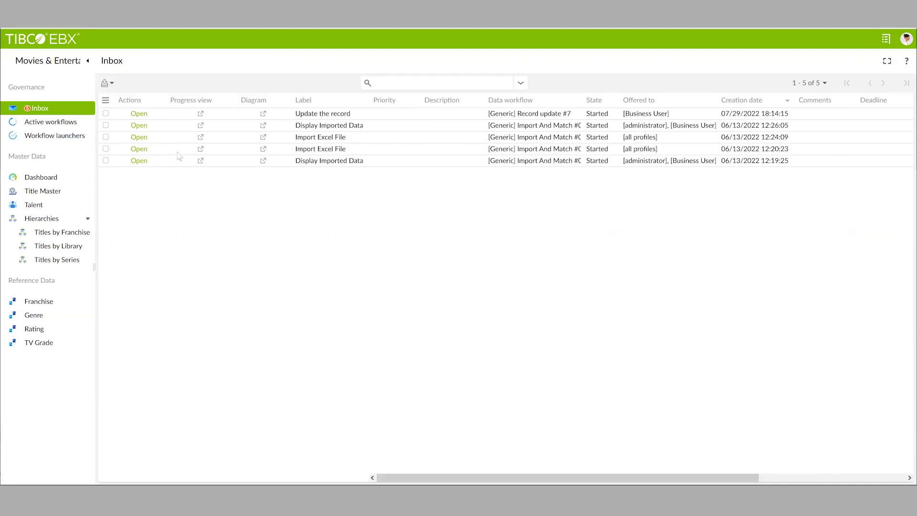
pyautogui.click(200, 115)
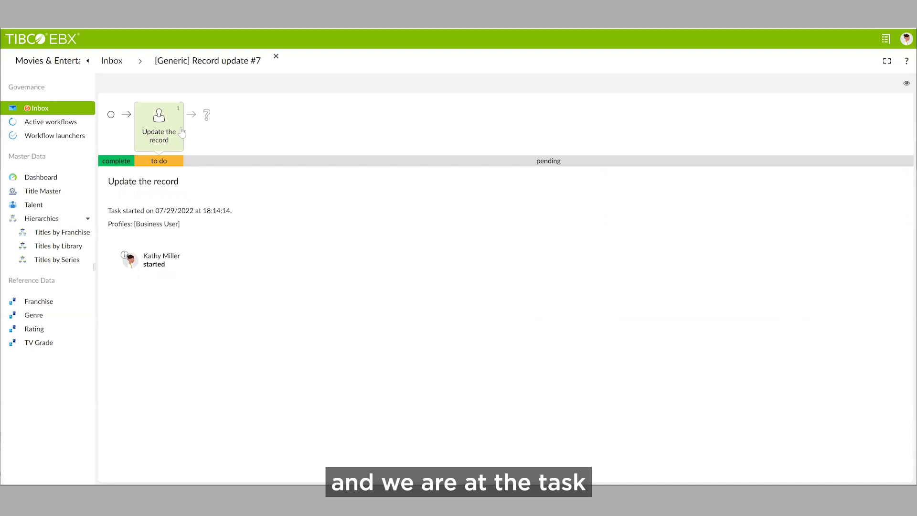
pyautogui.click(46, 109)
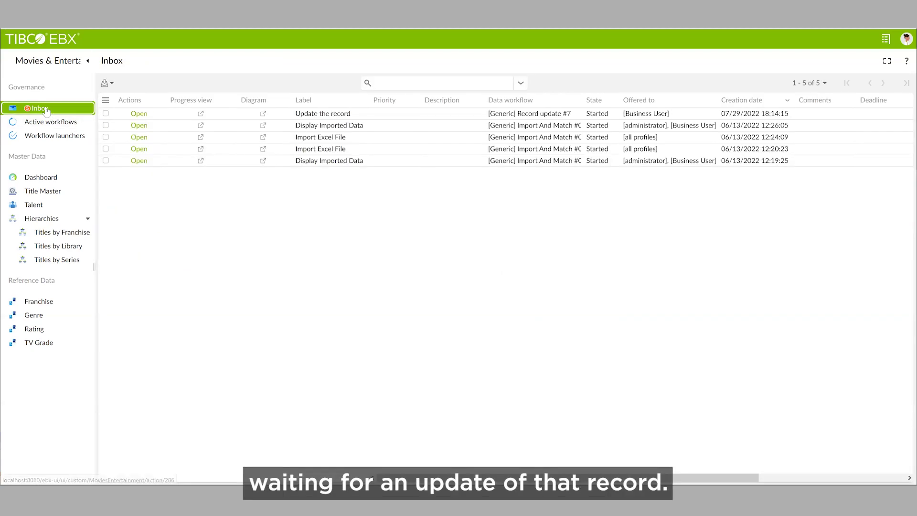
# Open the Update the record task, attach the MAD MEN seated-silhouette picture from the Drive as its media, and save the record
pyautogui.click(139, 114)
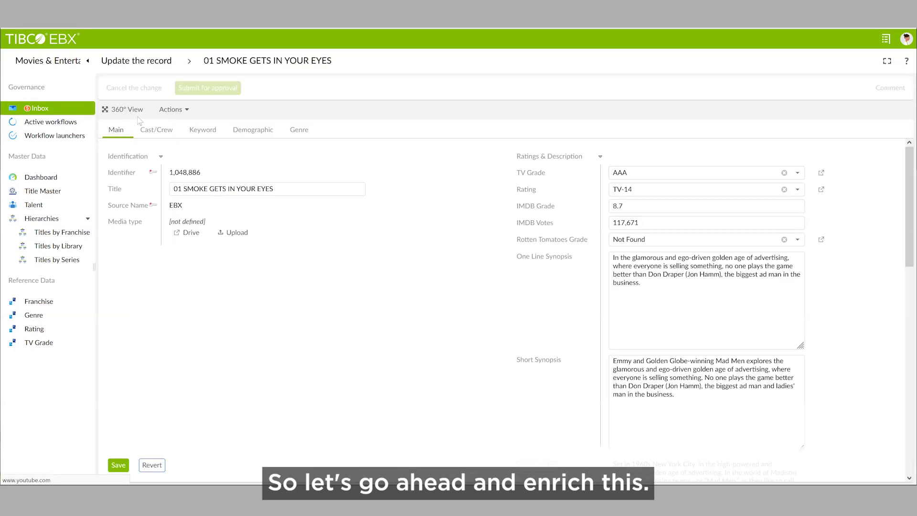
pyautogui.click(191, 233)
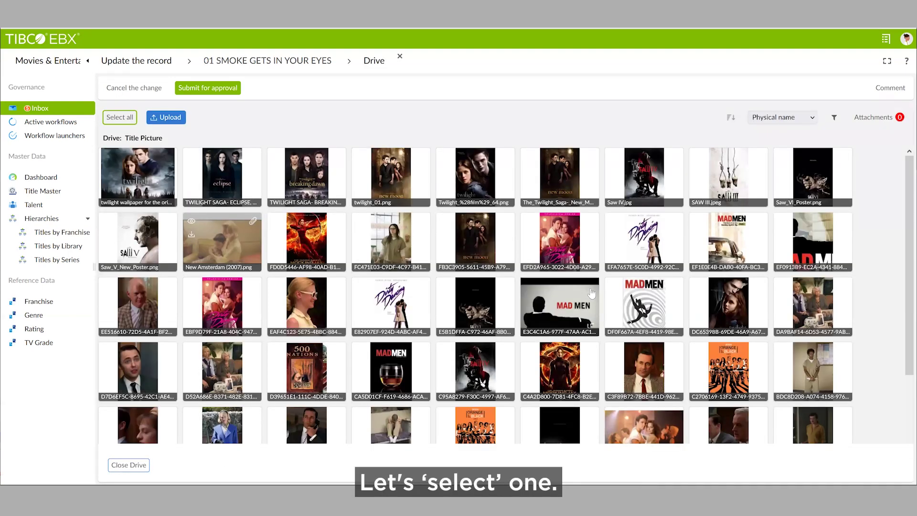
pyautogui.click(590, 287)
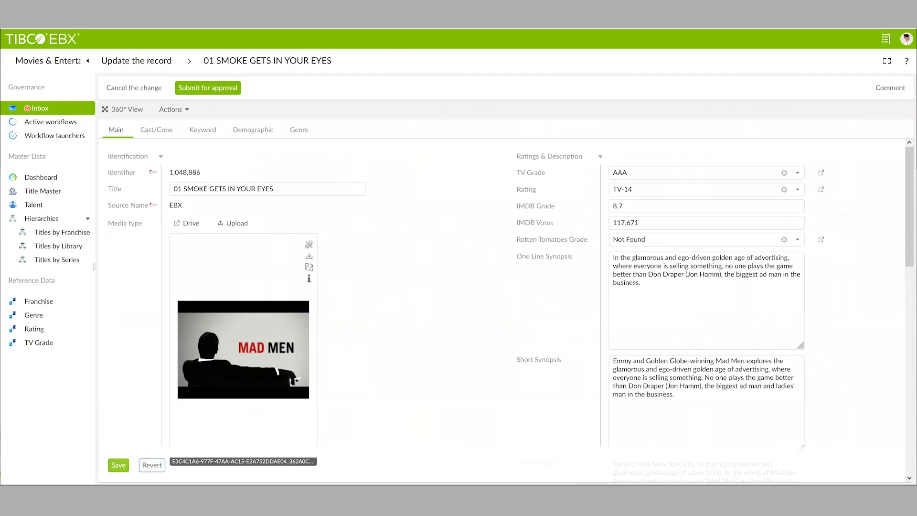
pyautogui.click(118, 465)
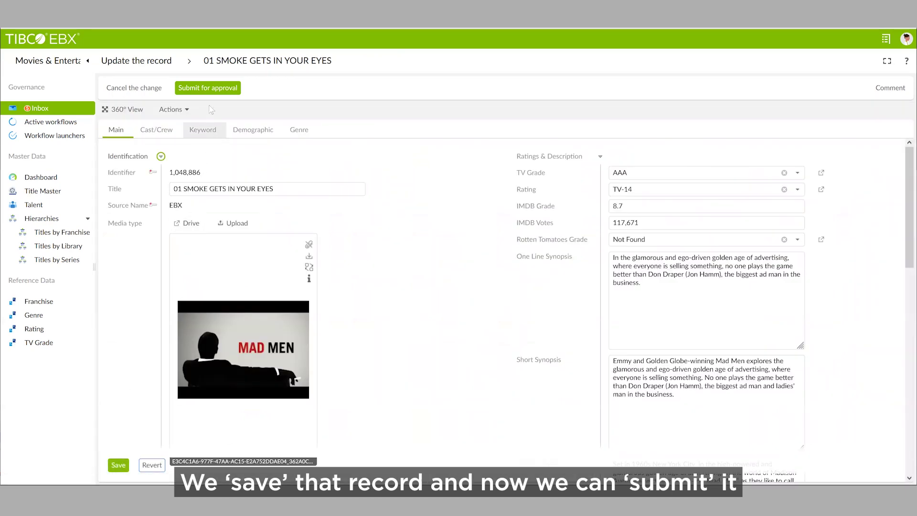
# Submit the 01 SMOKE GETS IN YOUR EYES update for approval with the comment "added mkt image"
pyautogui.click(207, 88)
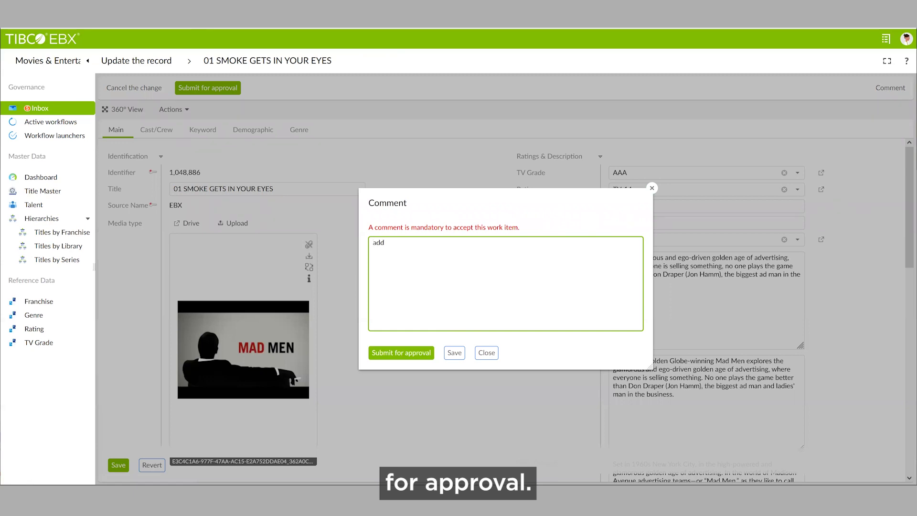
pyautogui.write('added mkt image')
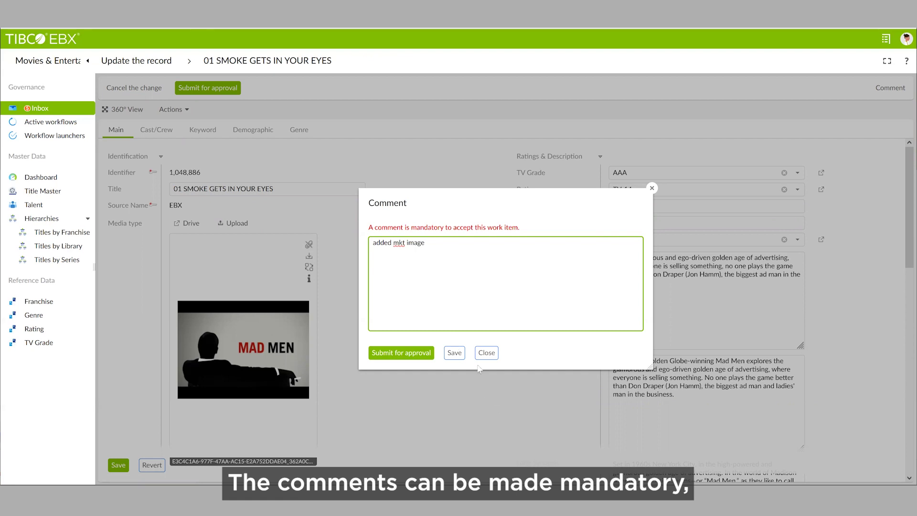
pyautogui.click(423, 353)
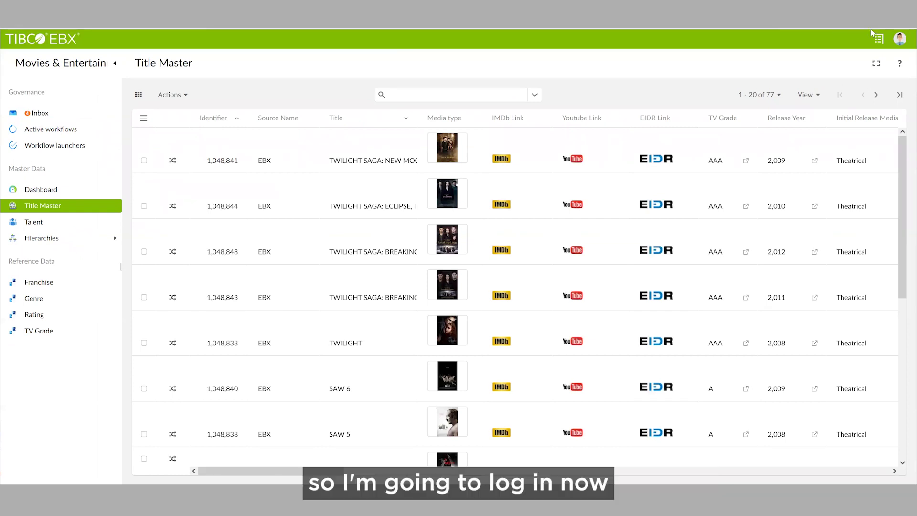
# In the data steward's Inbox, take and start the newest Approve an update task and review the record's main details and synopses
pyautogui.click(899, 41)
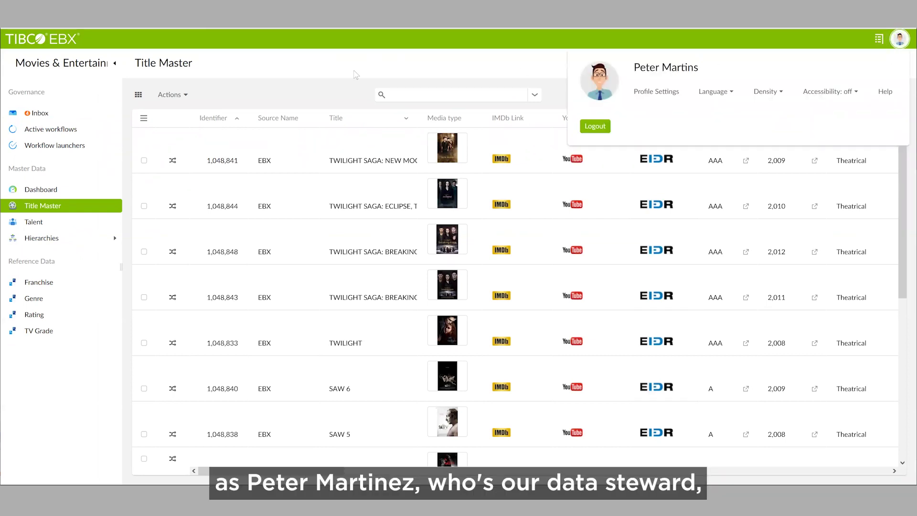
pyautogui.click(45, 114)
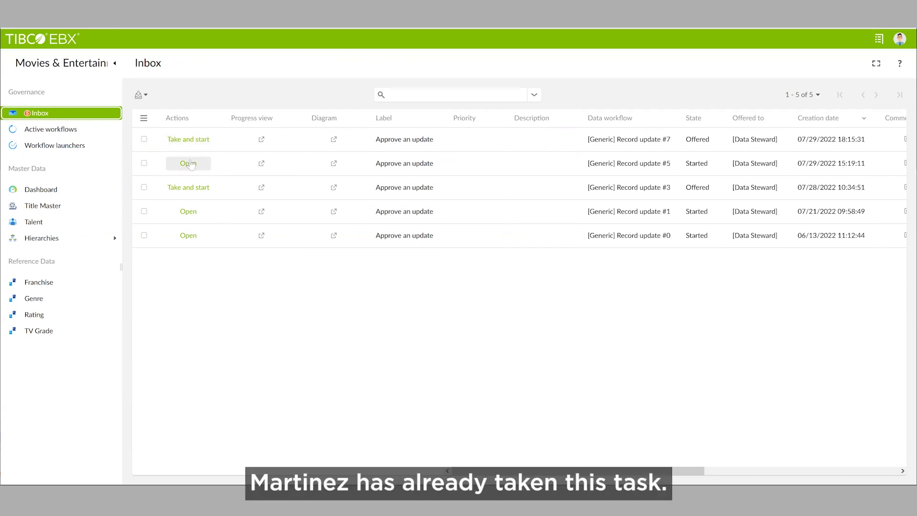
pyautogui.click(190, 140)
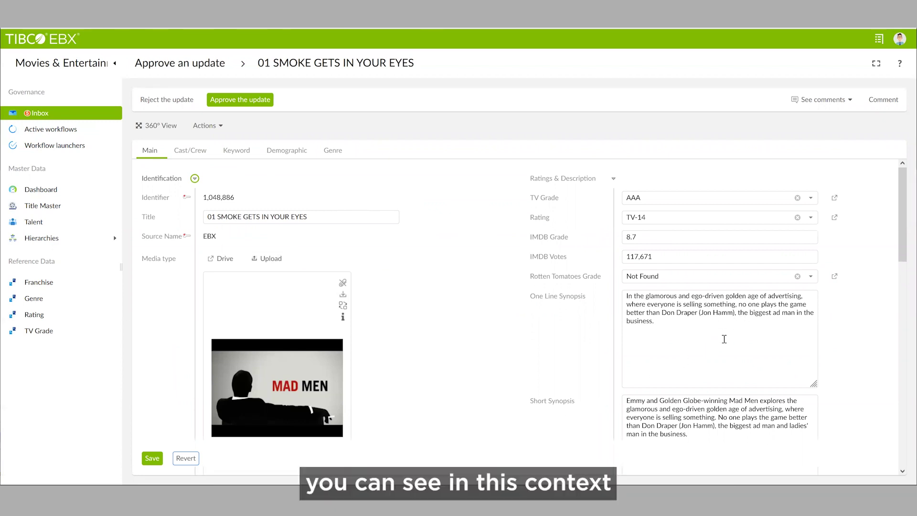
pyautogui.scroll(-3, 726, 344)
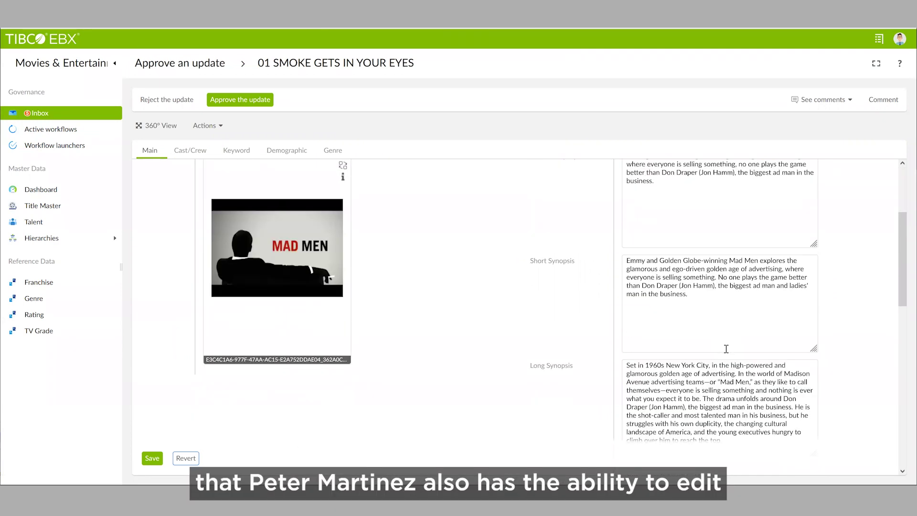
pyautogui.scroll(-1, 726, 349)
pyautogui.scroll(5, 332, 318)
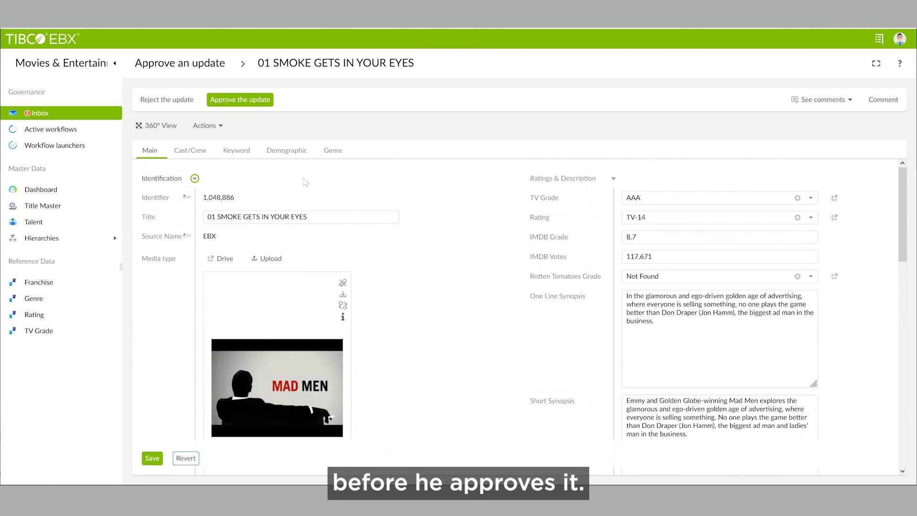
# Approve the update to 01 SMOKE GETS IN YOUR EYES with the saved comment "looks good"
pyautogui.click(254, 104)
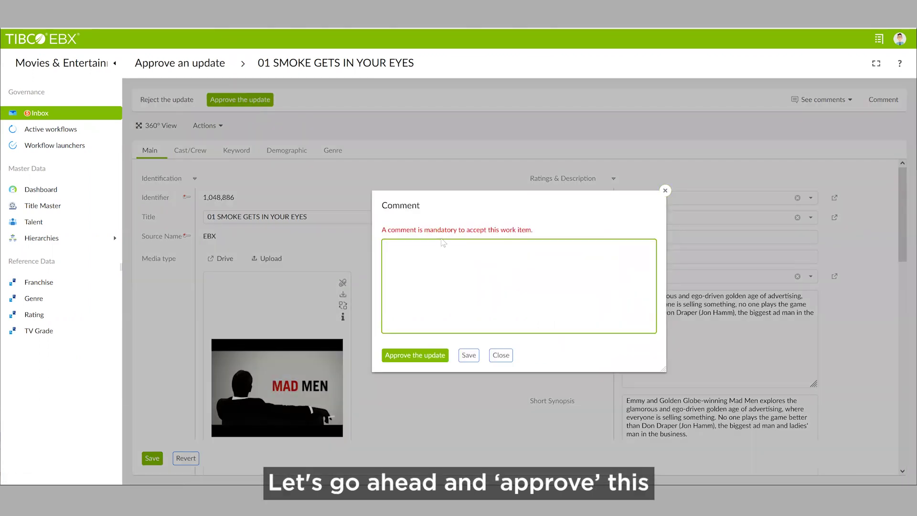
pyautogui.write('looks good')
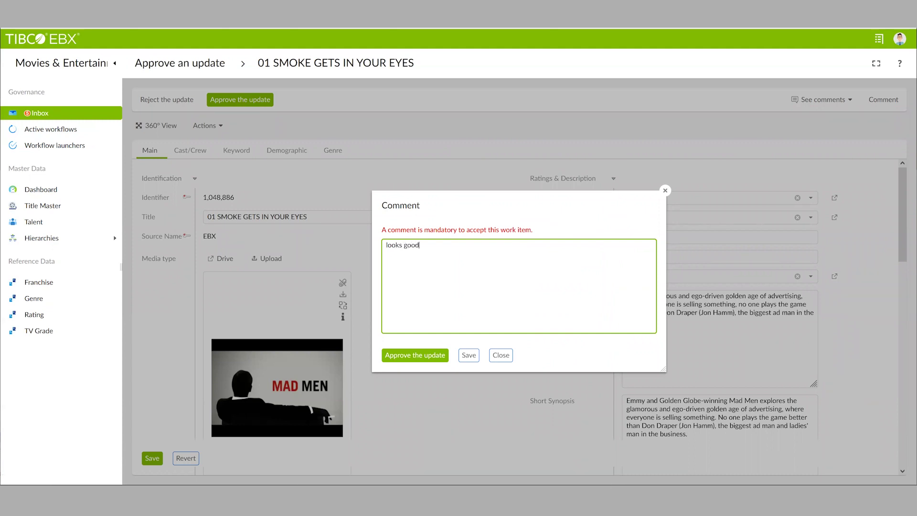
pyautogui.click(469, 355)
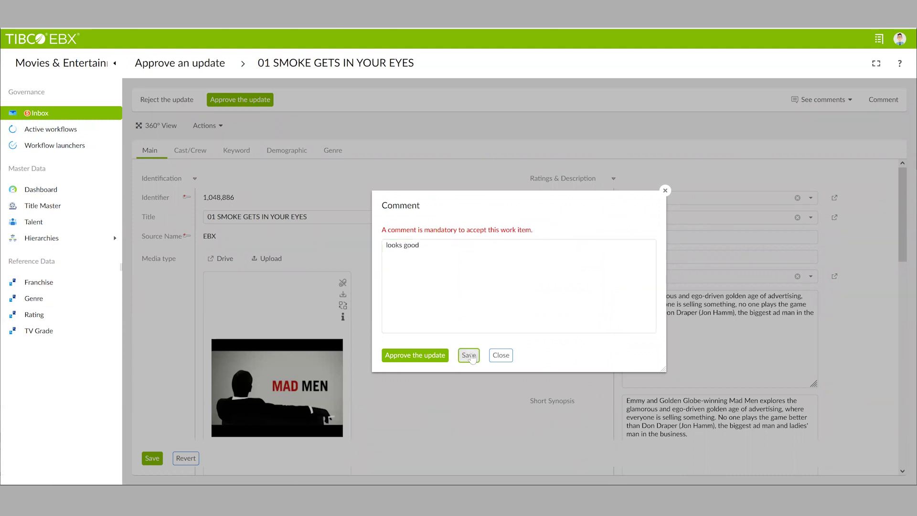
pyautogui.click(414, 355)
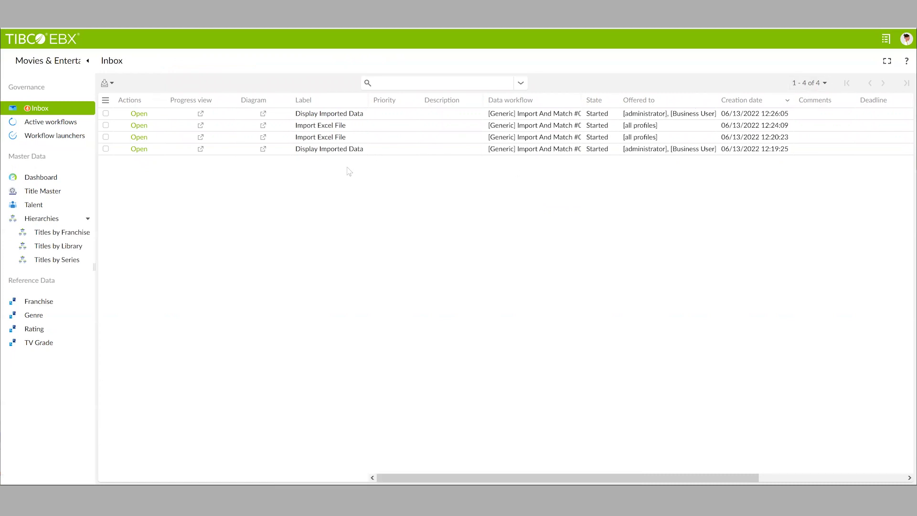
# Back in the business user's session, check the picture on 01 SMOKE GETS IN YOUR EYES under Mad Men in the Titles by Franchise hierarchy
pyautogui.click(35, 195)
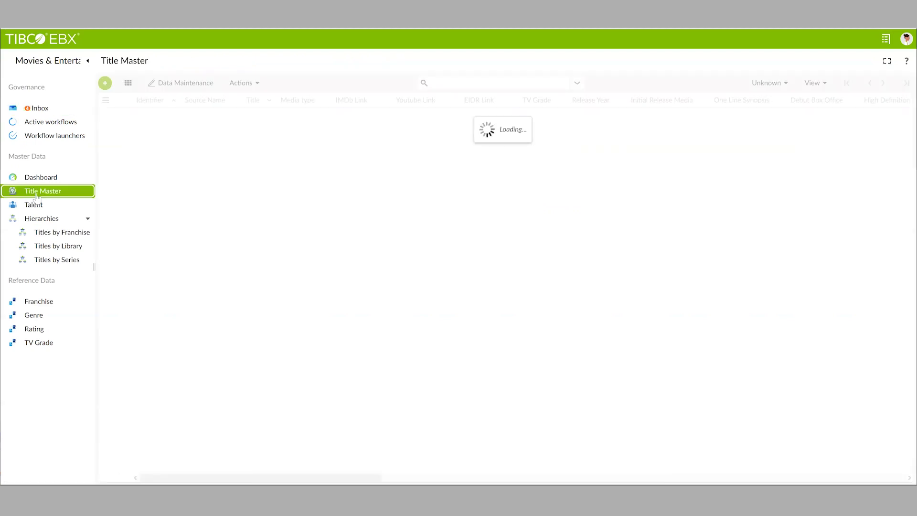
pyautogui.click(56, 235)
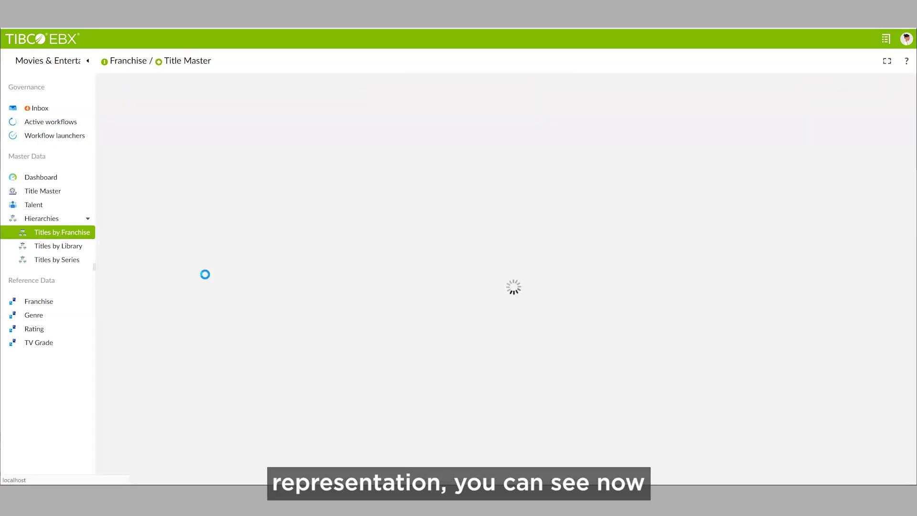
pyautogui.click(205, 274)
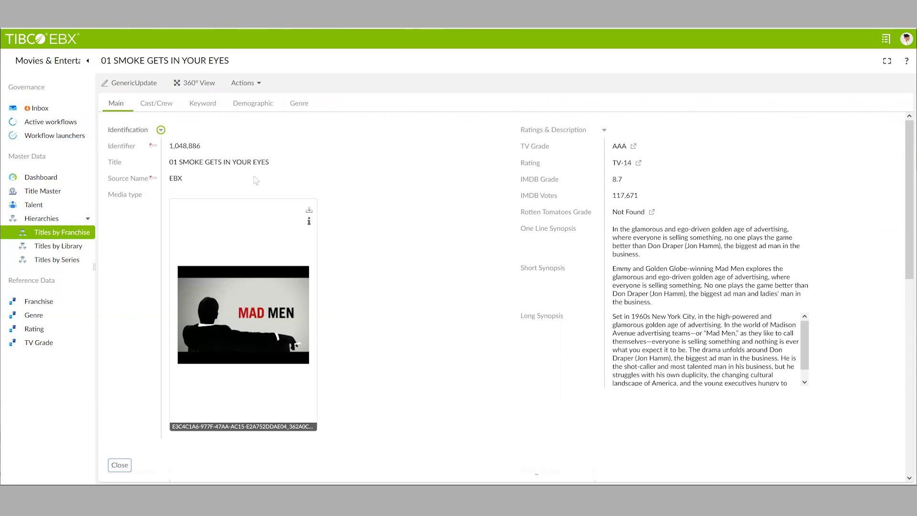
# Reopen 01 SMOKE GETS IN YOUR EYES from the Titles by Franchise hierarchy and view its history
pyautogui.click(42, 193)
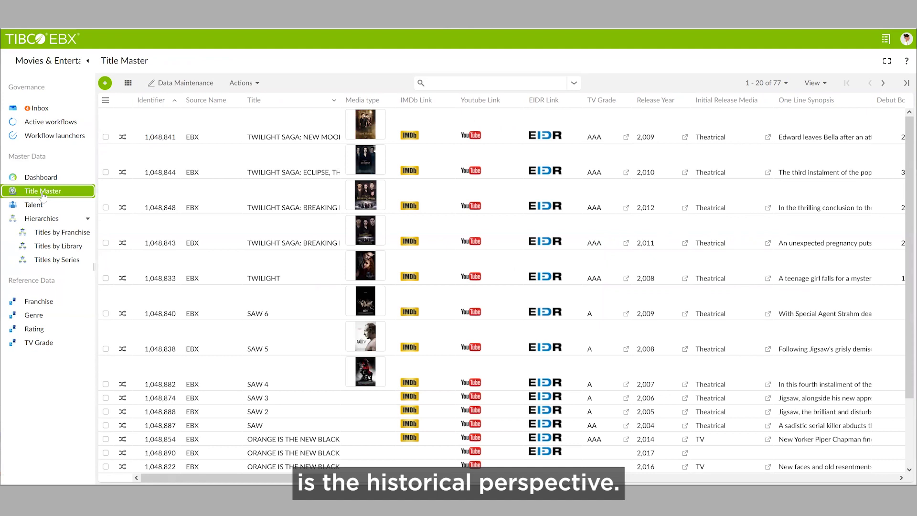
pyautogui.click(61, 234)
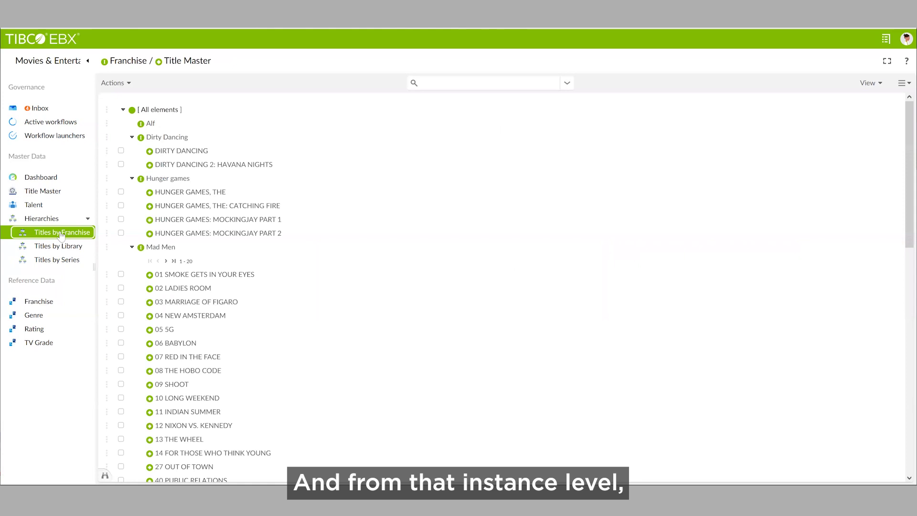
pyautogui.click(227, 275)
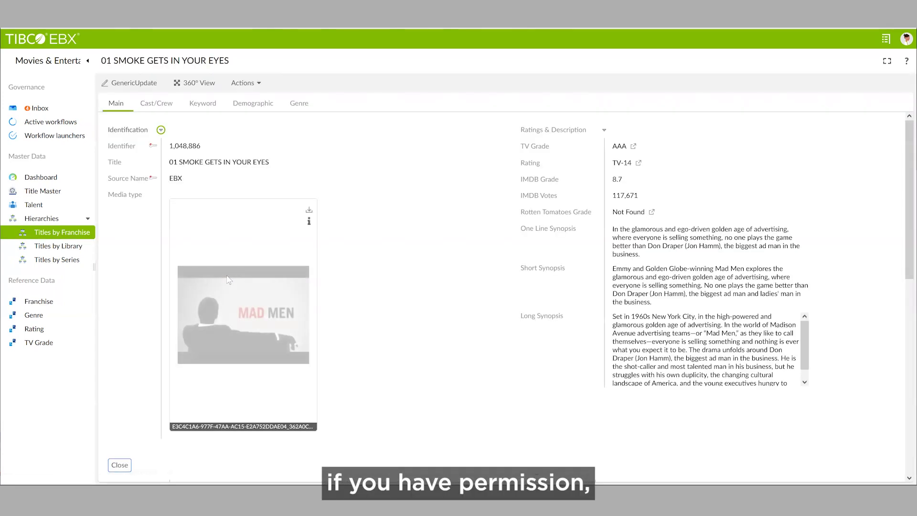
pyautogui.click(244, 83)
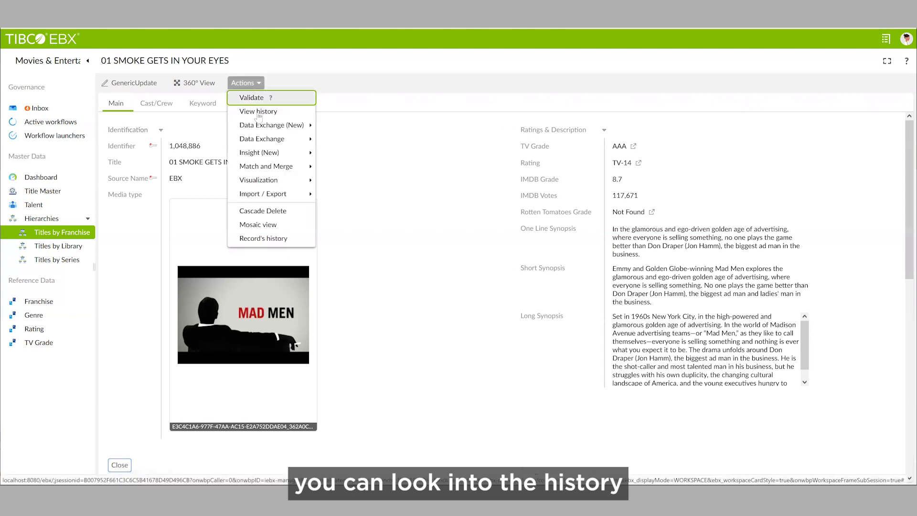
pyautogui.moveTo(258, 129)
pyautogui.click(258, 111)
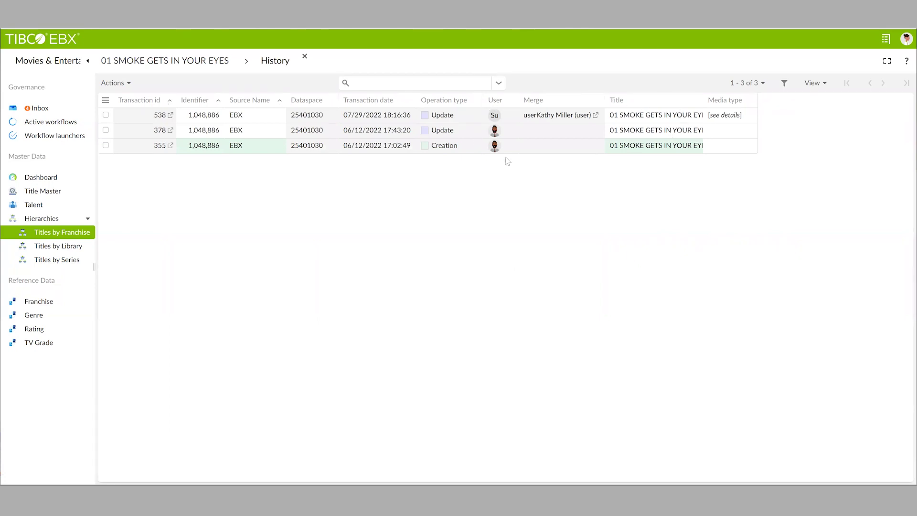
# Examine the newest Update transaction's technical columns and media attachment in the history, and return to the Title Master list
pyautogui.doubleClick(476, 119)
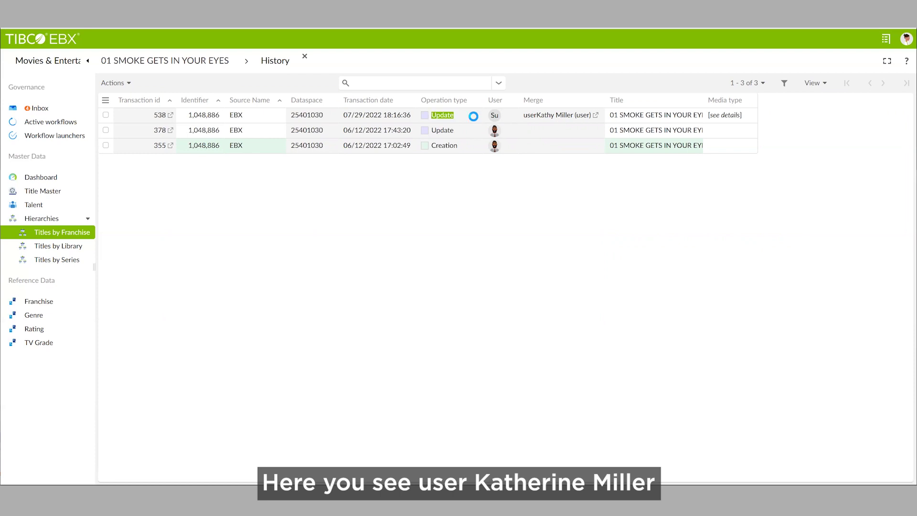
pyautogui.scroll(-1, 315, 200)
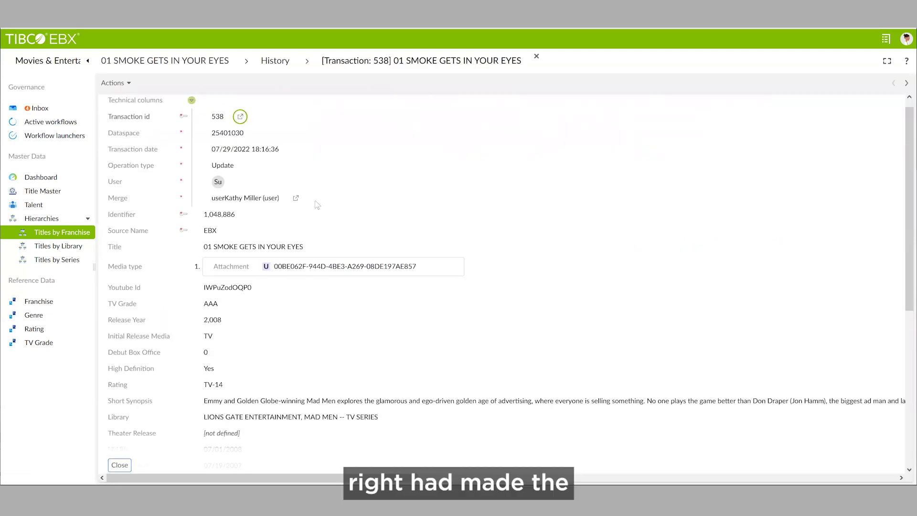
pyautogui.scroll(-1, 315, 204)
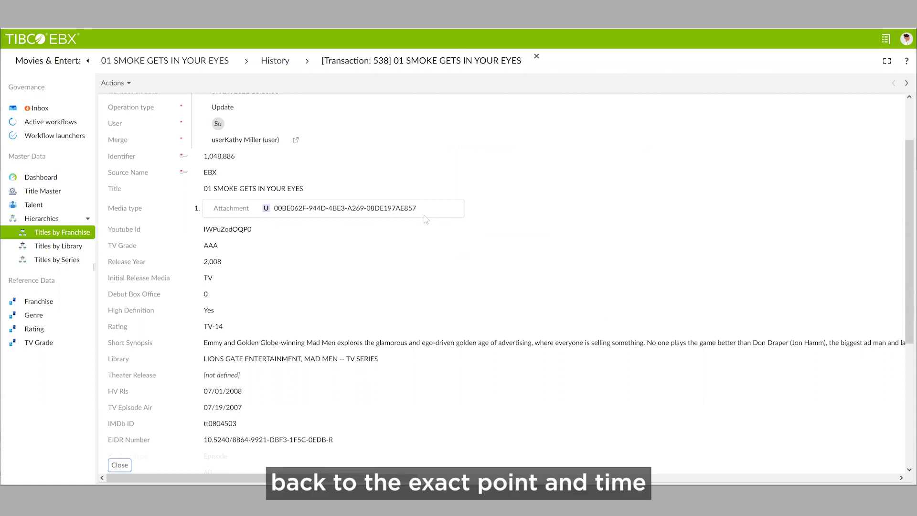
pyautogui.scroll(3, 424, 228)
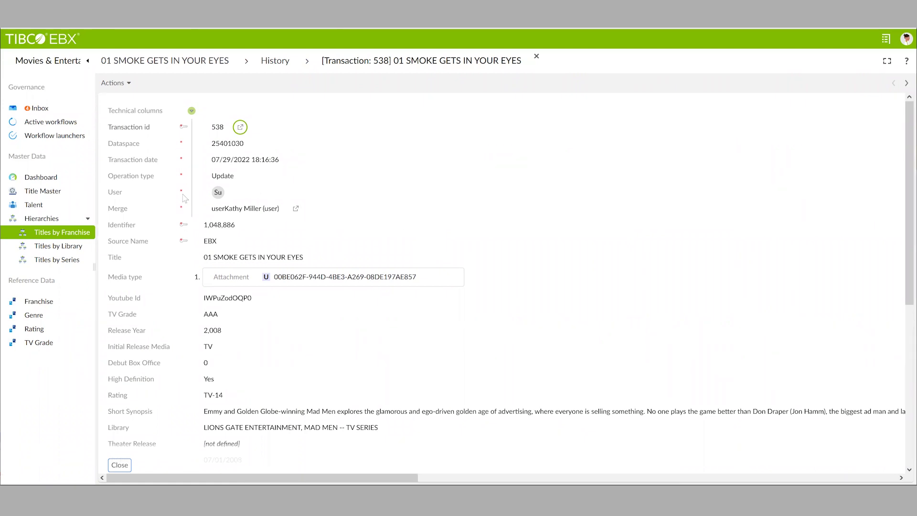
pyautogui.click(45, 205)
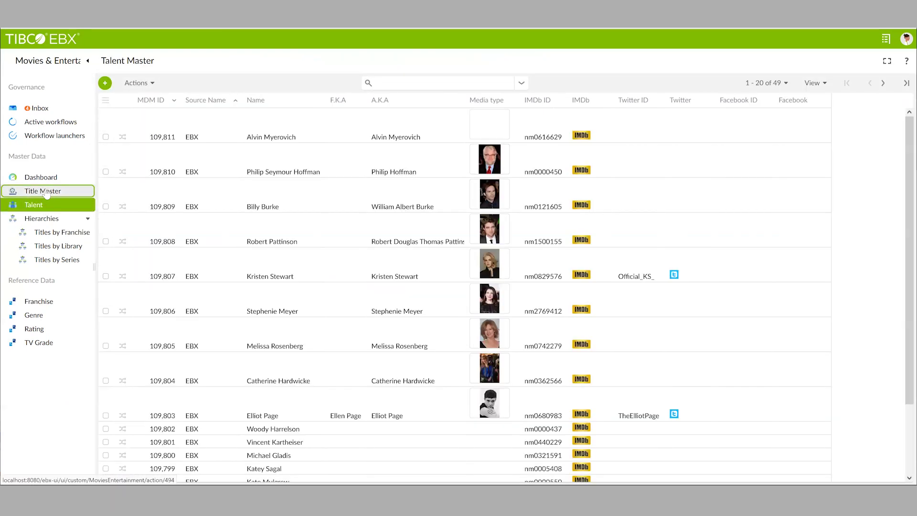
pyautogui.click(46, 192)
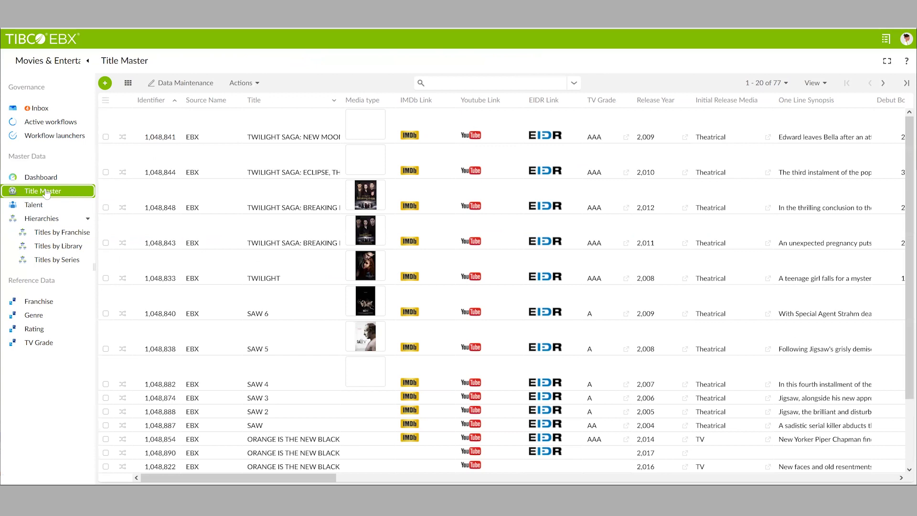